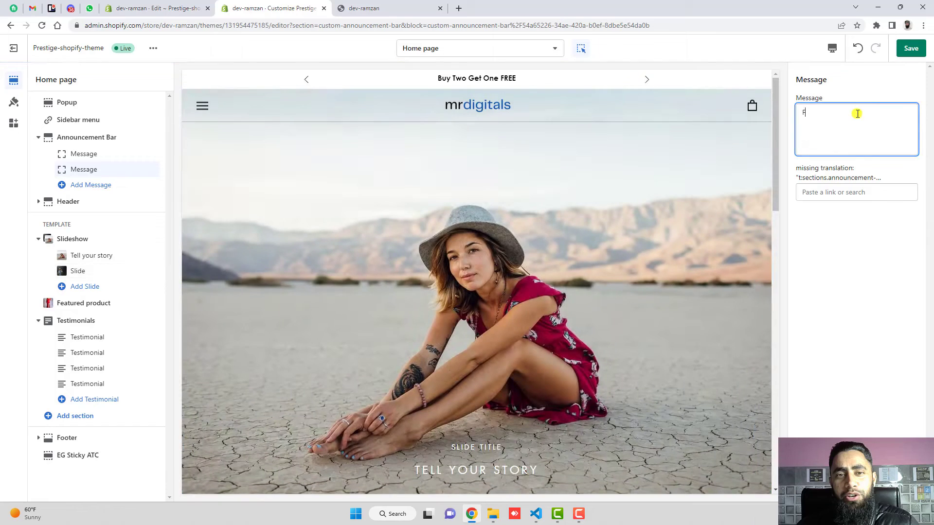
Make the second message read 'FREE Shipping for US Customers' and set the bar's text colour to white.
type("Shipping fo")
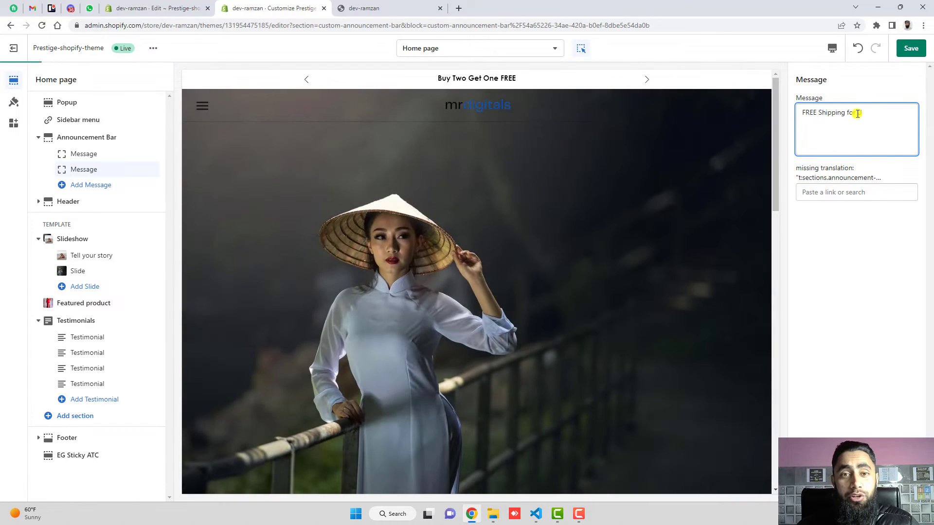
type("r US Customers")
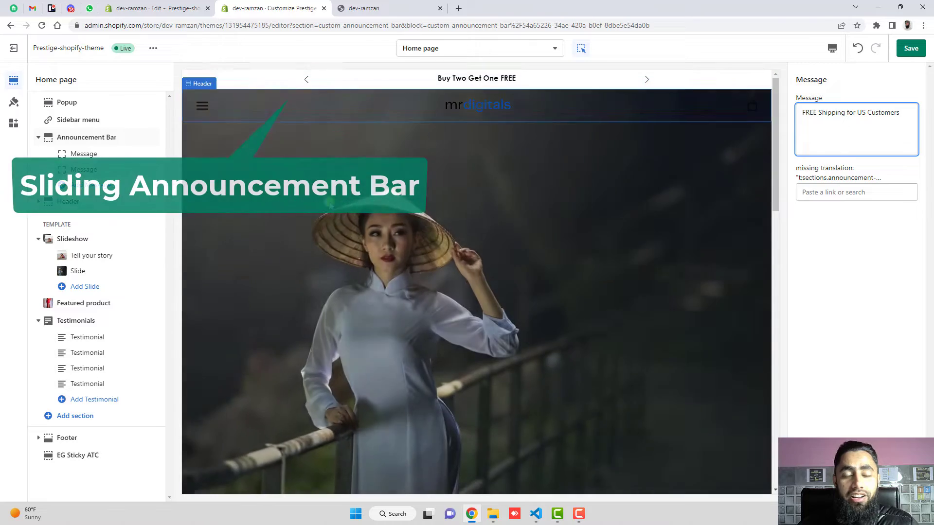
left_click(87, 137)
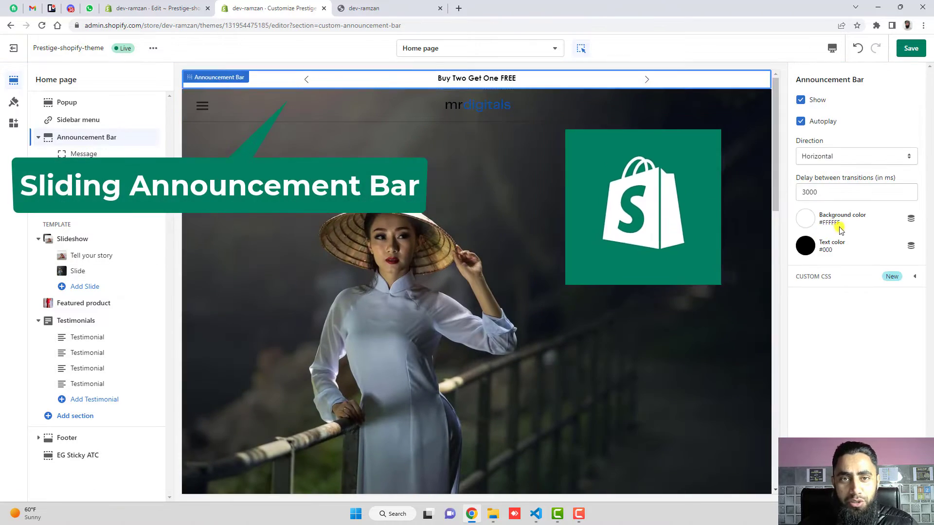
left_click(805, 219)
left_click(883, 47)
left_click(806, 245)
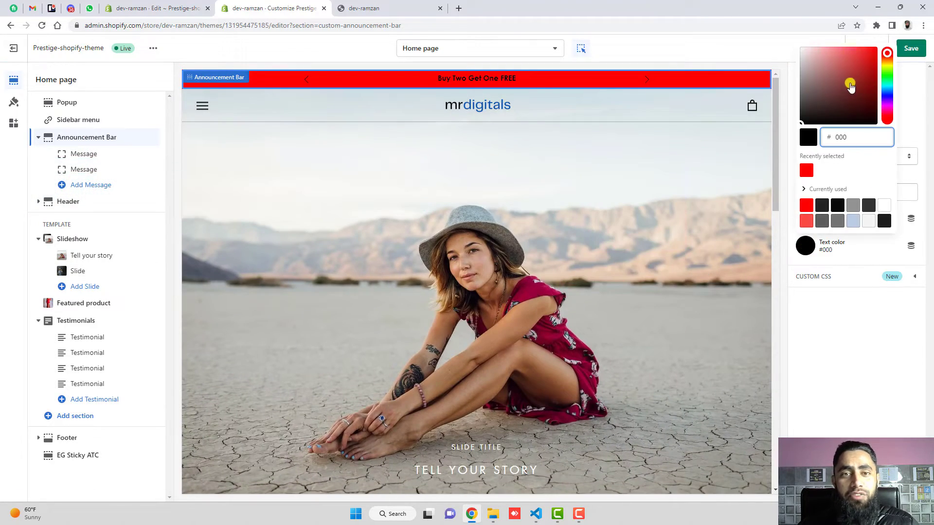
left_click(784, 121)
Try olive and purple shades for the background, then darken it all the way to black.
left_click(805, 219)
left_click(888, 254)
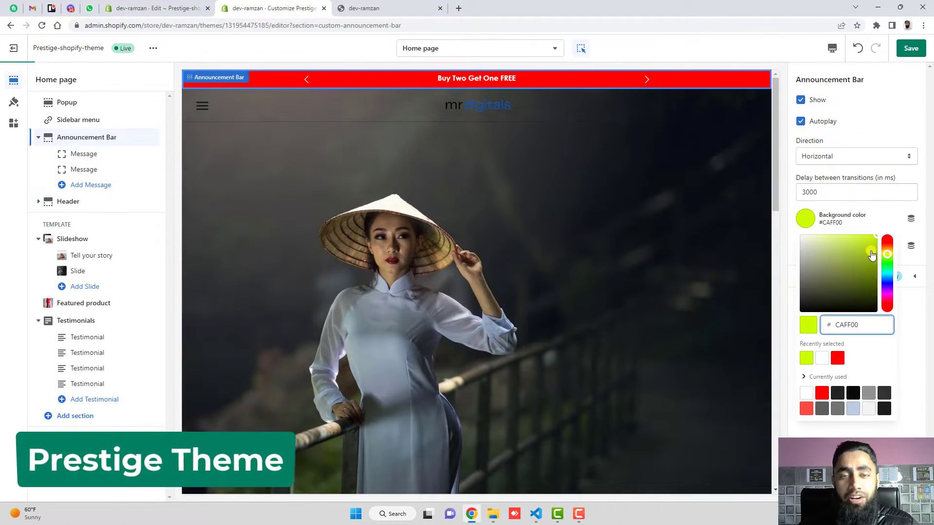
left_click(869, 272)
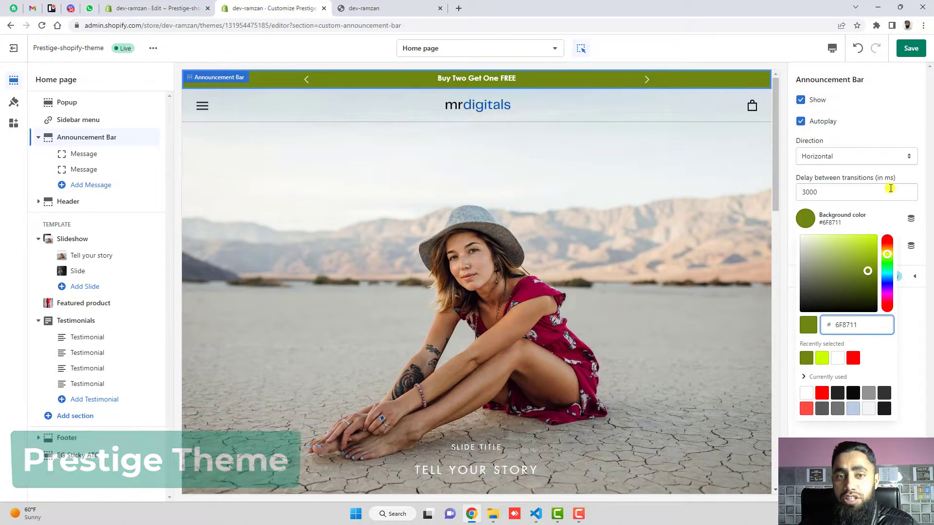
left_click(793, 151)
left_click(805, 219)
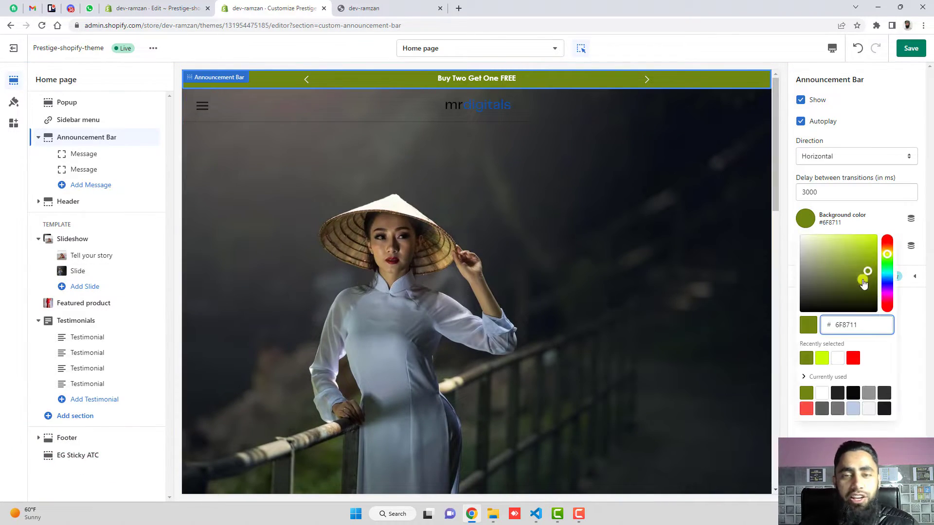
left_click(887, 297)
left_click(874, 242)
left_click(913, 261)
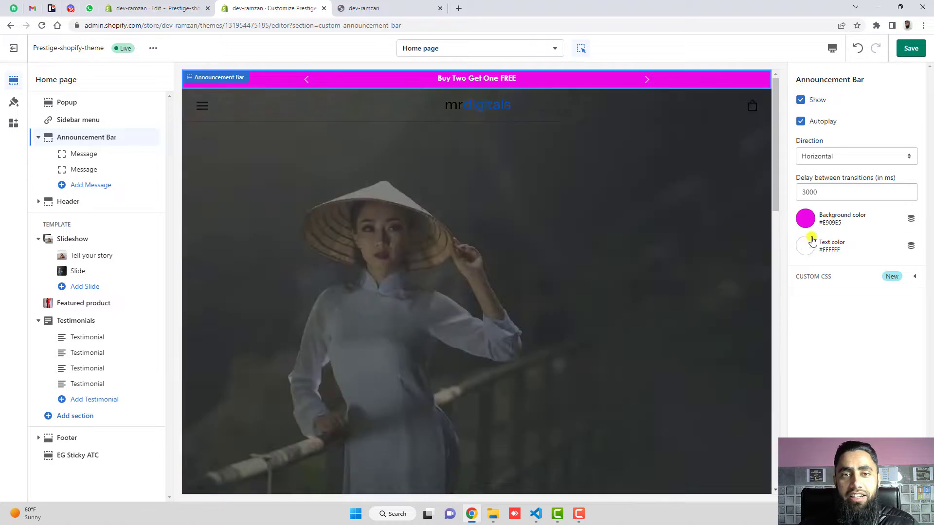
left_click(805, 218)
left_click(820, 280)
left_click_drag(823, 282, 788, 328)
Close the colour picker, keeping the black background applied.
left_click(793, 327)
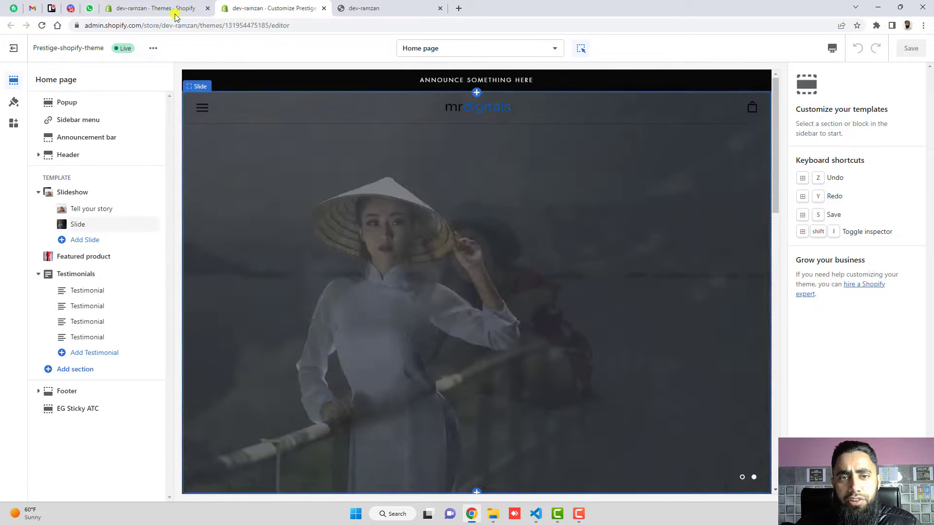
Open the current theme's code from Themes, collapsing Layout and Templates and expanding Sections.
left_click(175, 10)
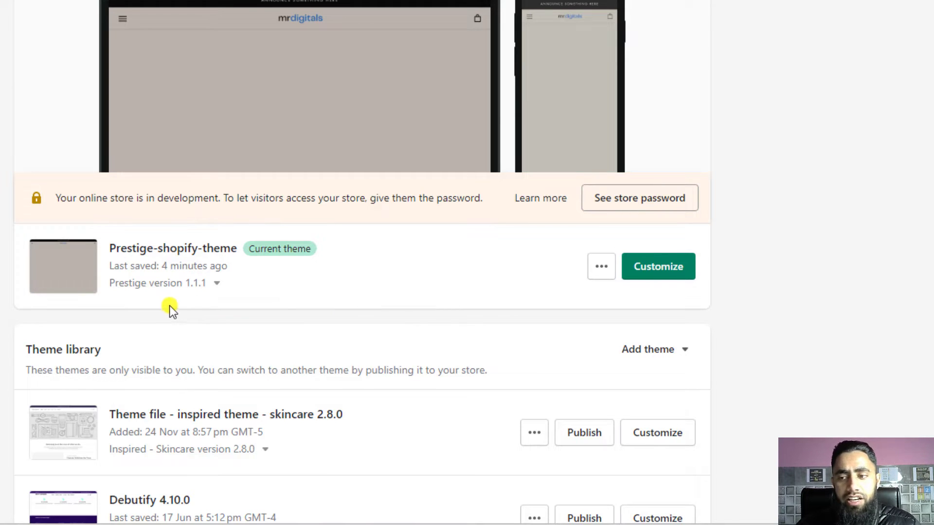
left_click(602, 266)
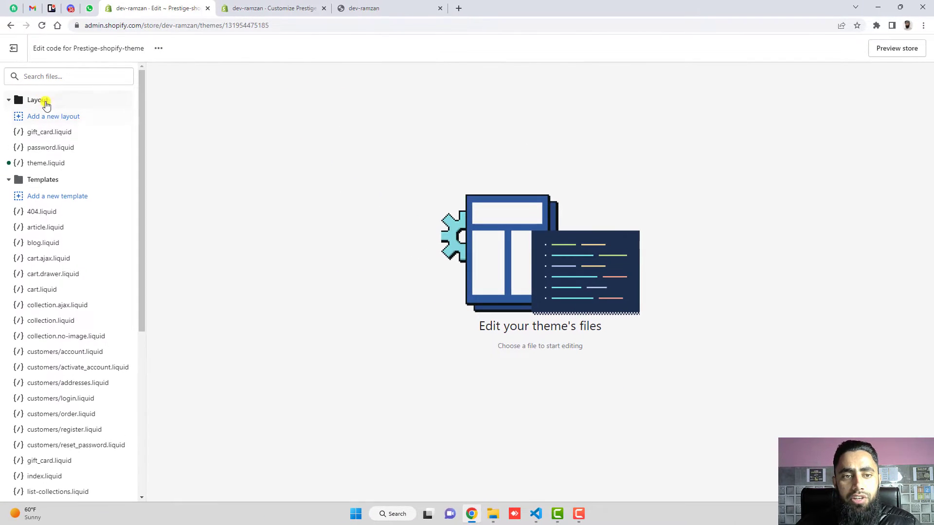
left_click(38, 100)
left_click(38, 117)
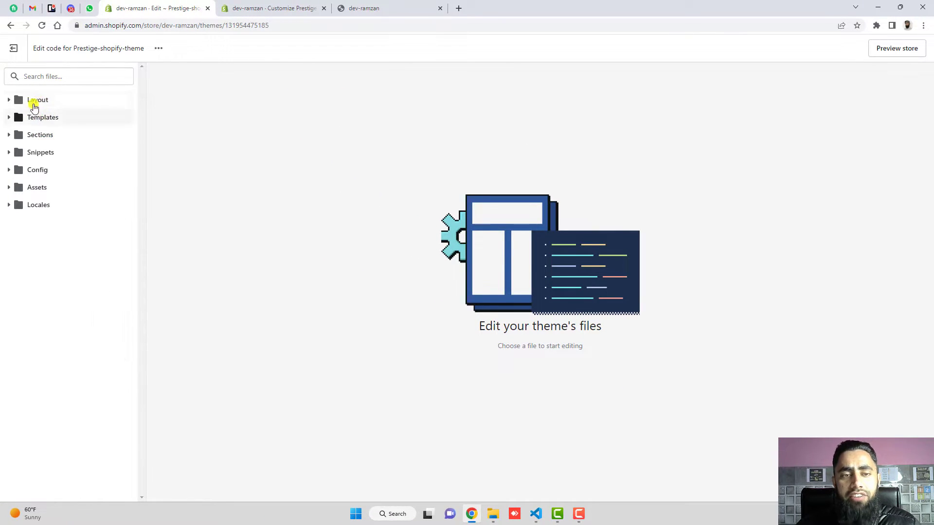
left_click(41, 138)
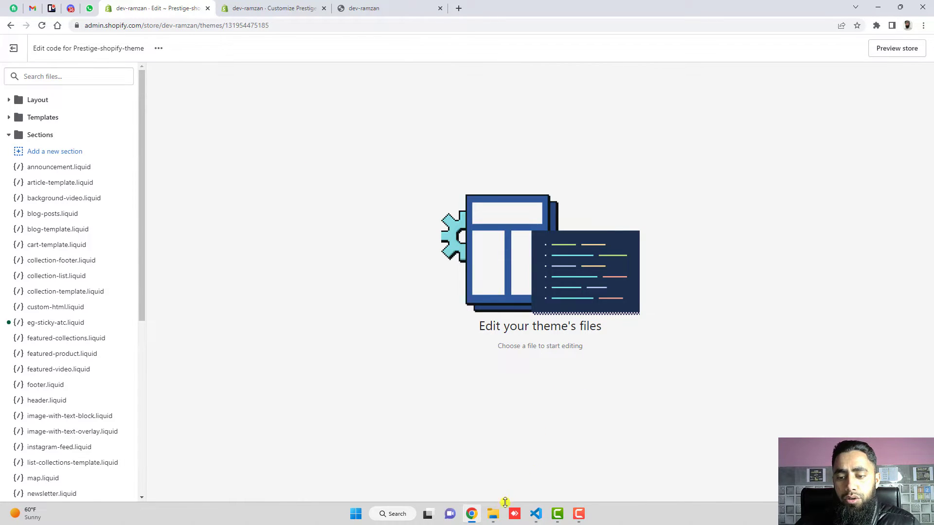
left_click(493, 514)
Open documentation.txt in VS Code and select the section name custom-announcement-bar on line 10.
left_click(141, 94)
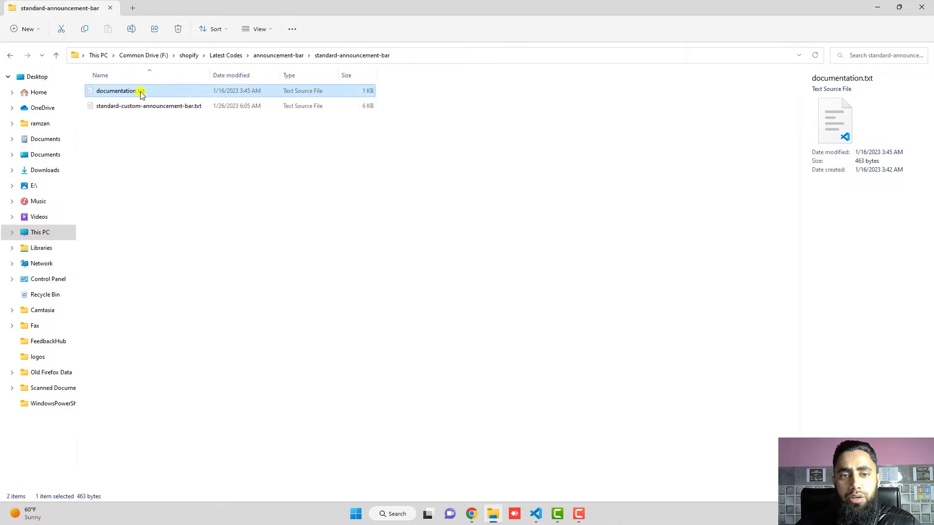
double_click(142, 94)
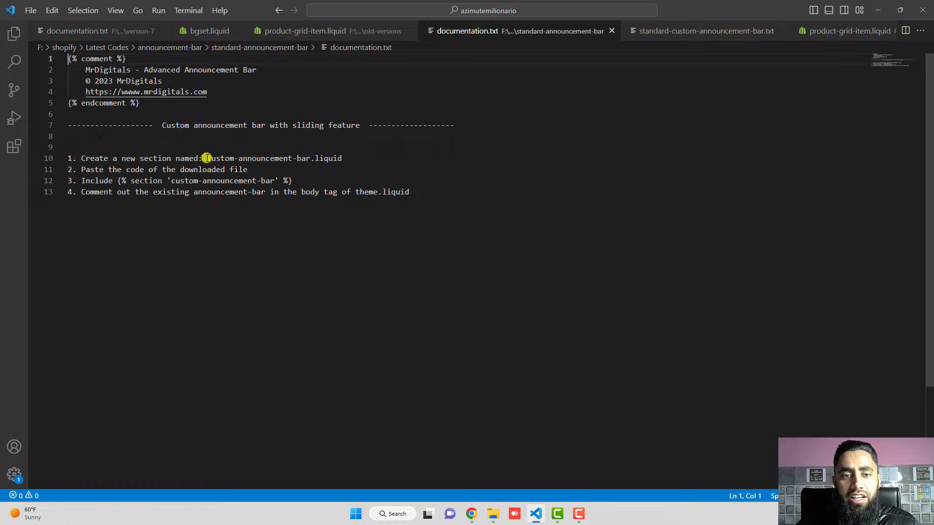
left_click_drag(207, 158, 310, 158)
key("ctrl+c")
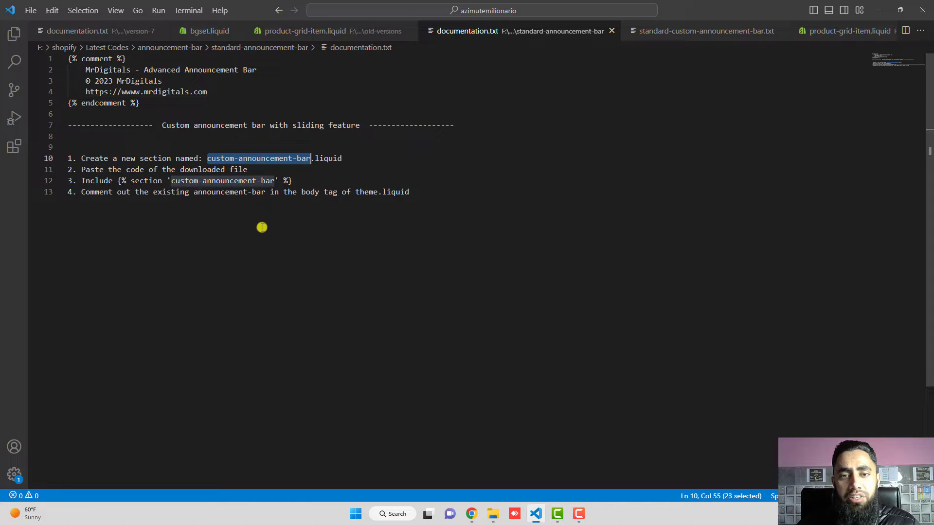
left_click(471, 514)
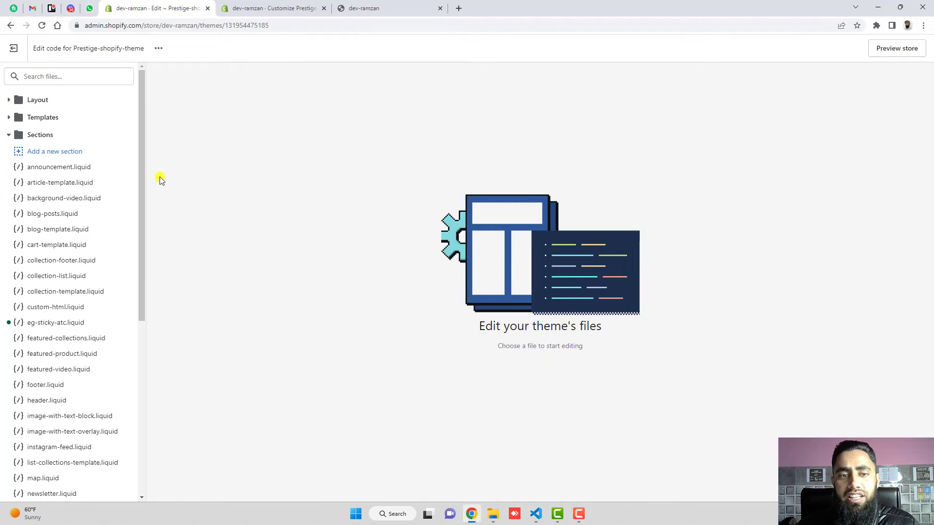
Add a new liquid section file named custom-announcement-bar using the pasted name.
left_click(76, 151)
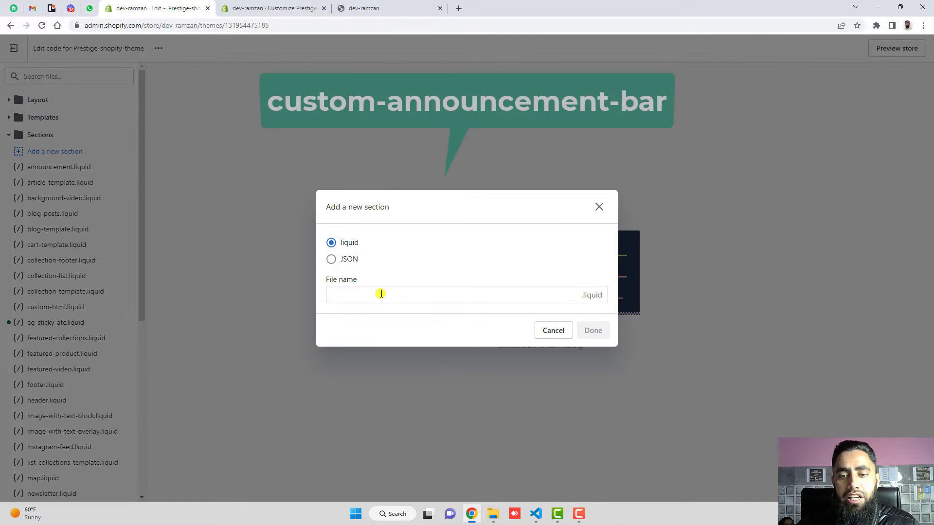
left_click(381, 294)
key("ctrl+v")
left_click(593, 330)
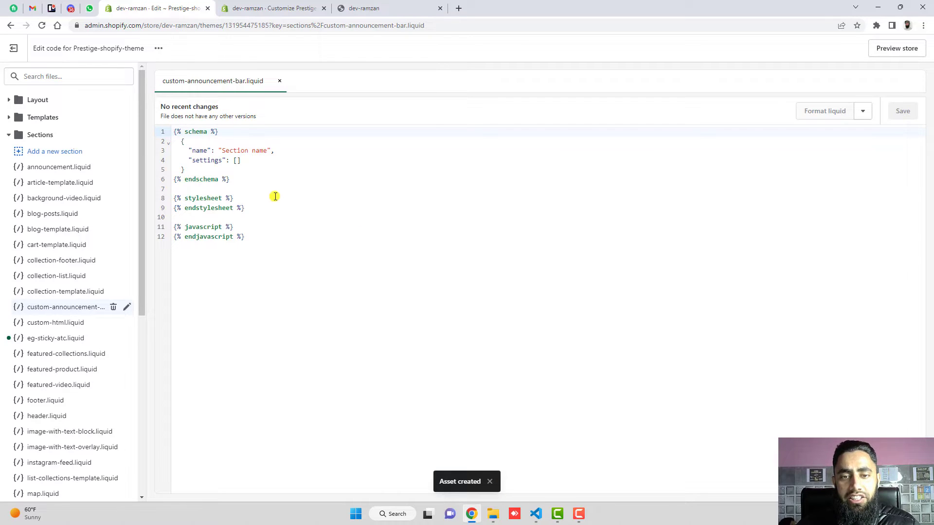
left_click(493, 514)
Open standard-custom-announcement-bar.txt in VS Code and copy all of its code.
left_click(119, 110)
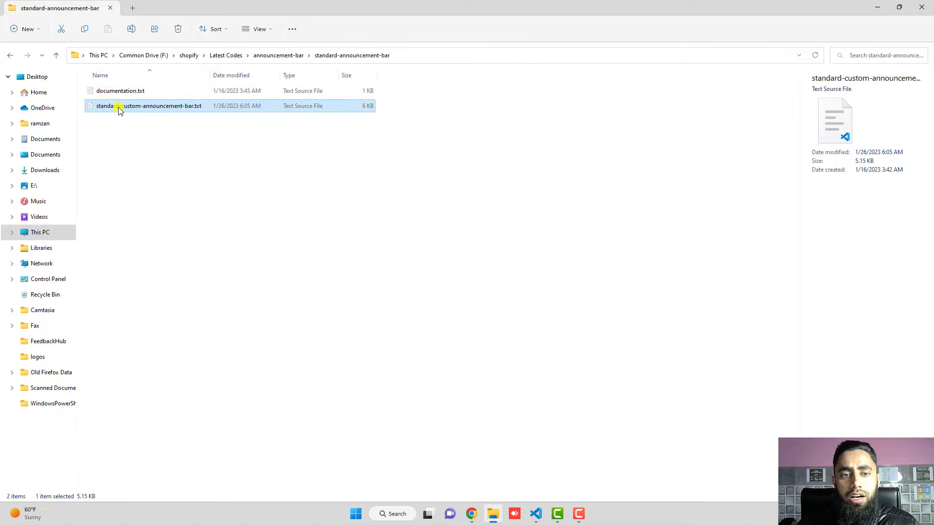
left_click(536, 514)
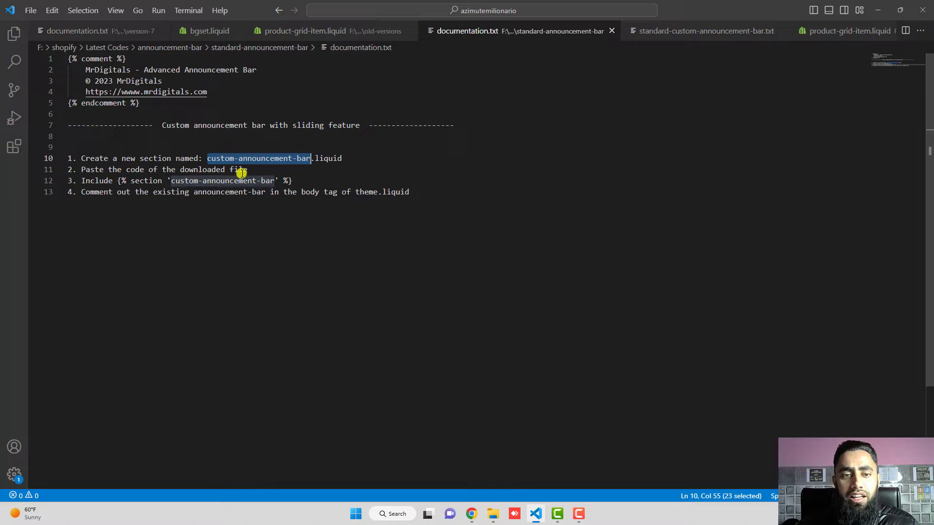
left_click(492, 514)
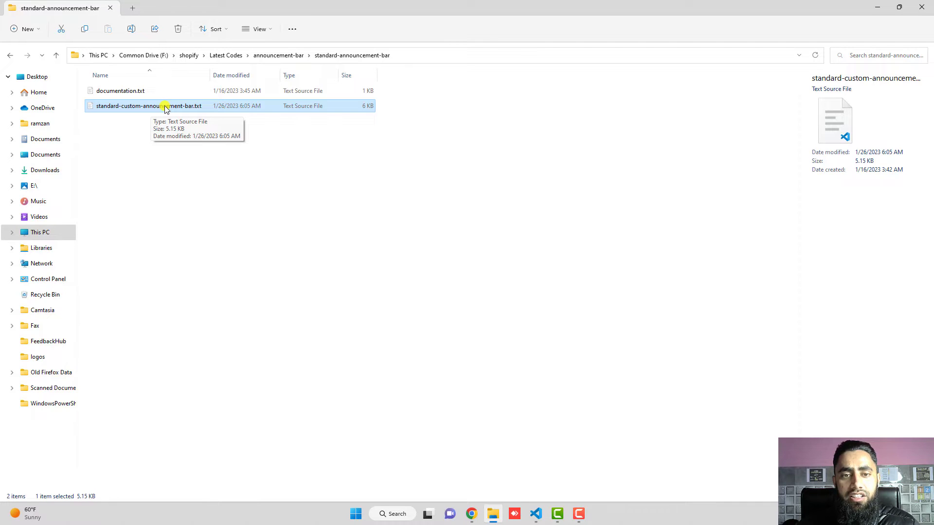
key("alt+Tab")
left_click(238, 175)
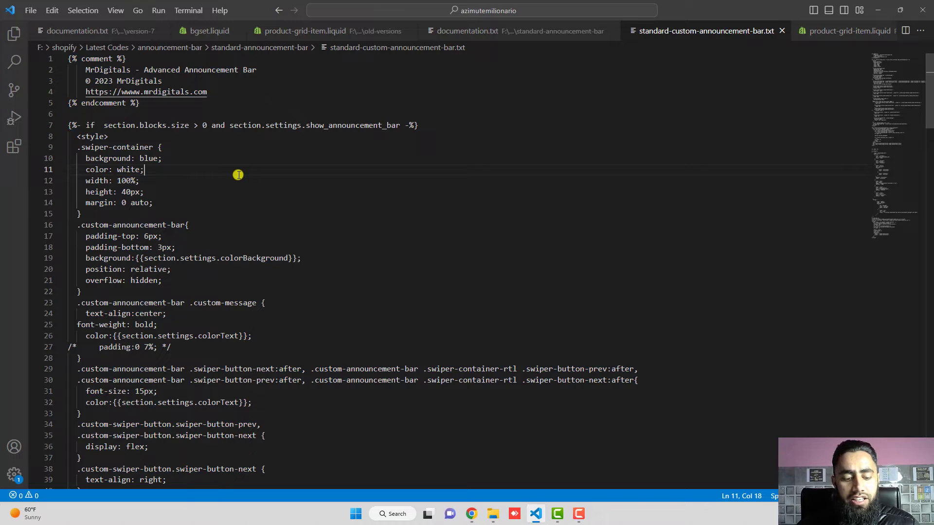
key("ctrl+a")
key("ctrl+c")
right_click(113, 161)
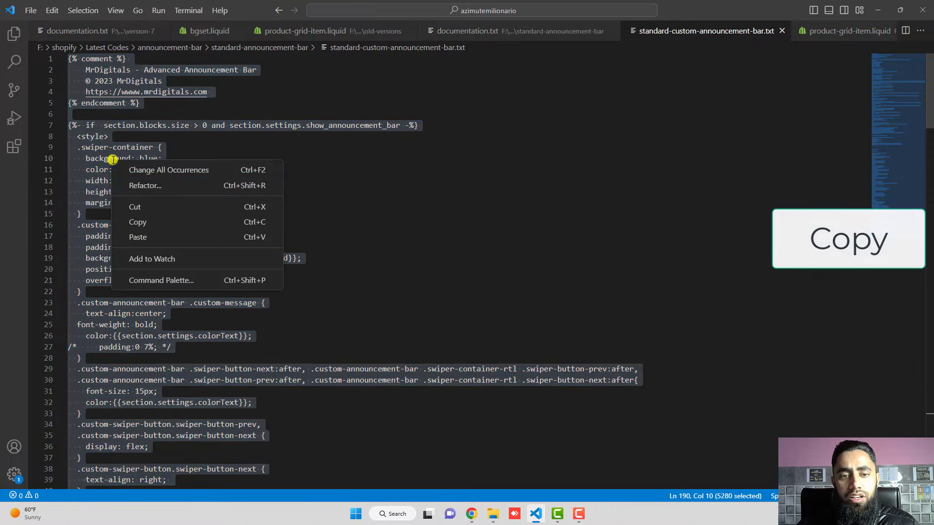
left_click(136, 222)
Replace the placeholder code in custom-announcement-bar.liquid with the copied announcement bar code.
left_click(472, 514)
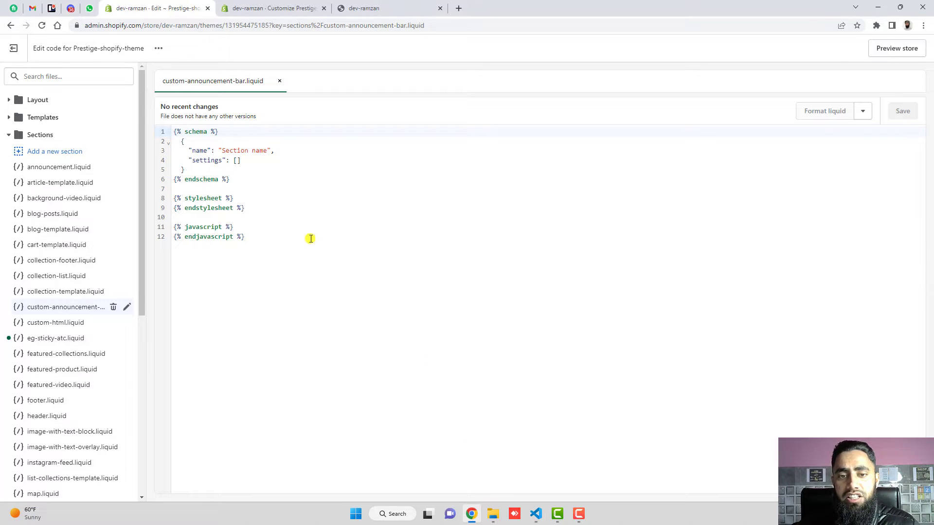
left_click(311, 238)
key("ctrl+a")
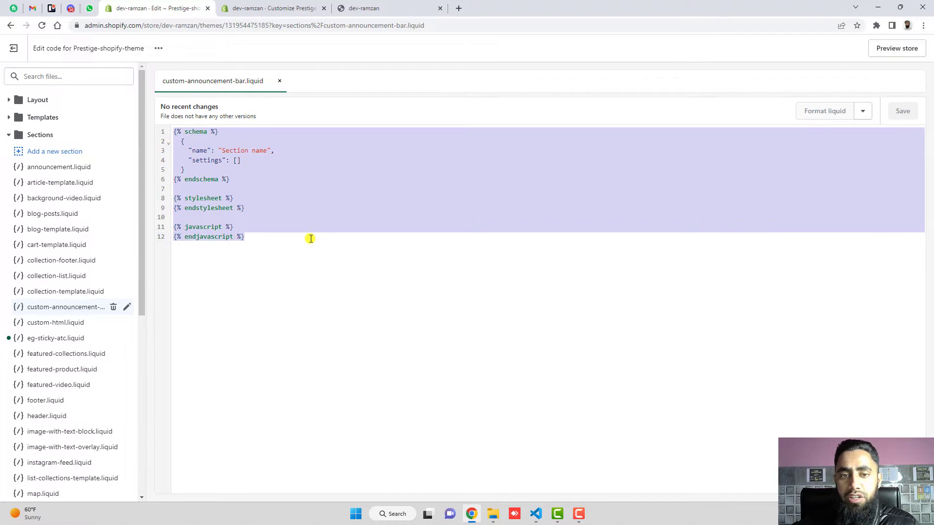
key("BackSpace")
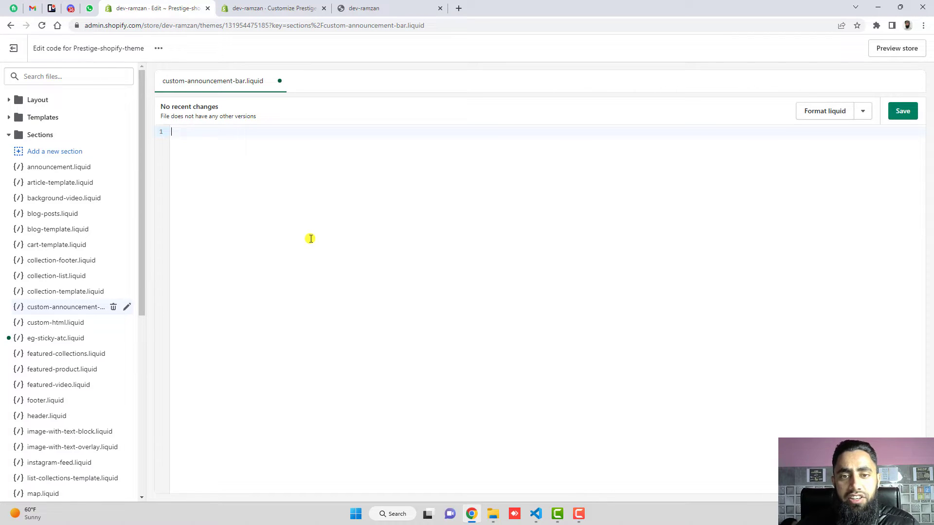
right_click(238, 117)
right_click(223, 145)
left_click(243, 222)
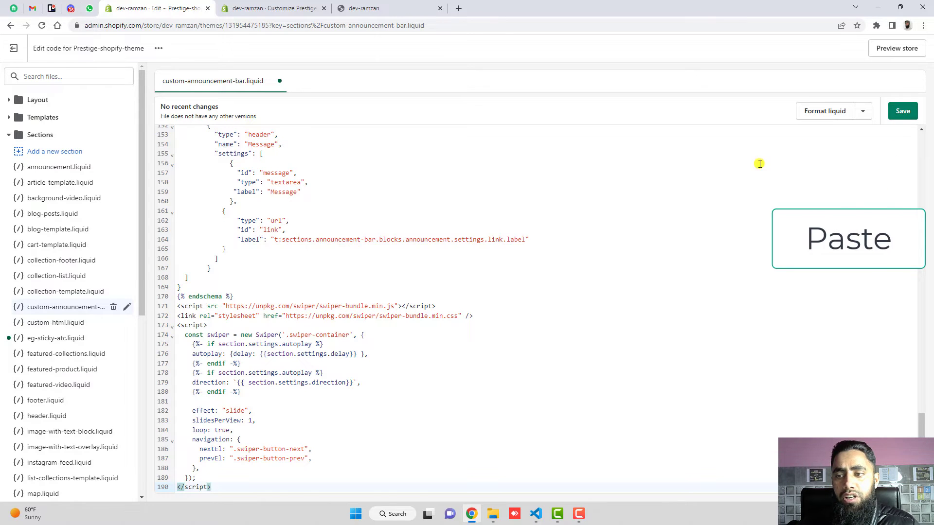
Save custom-announcement-bar.liquid and close its editor tab.
scroll(749, 163, "up", 20)
left_click(899, 113)
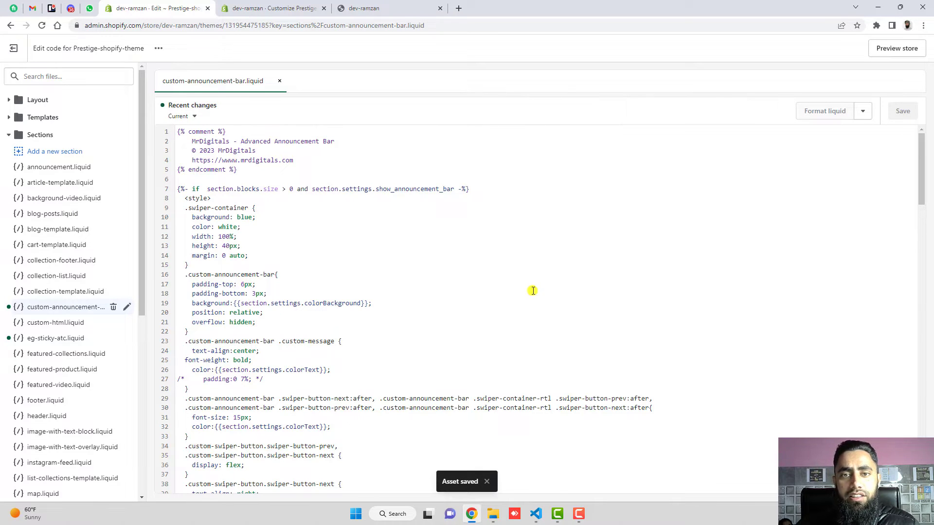
left_click(280, 82)
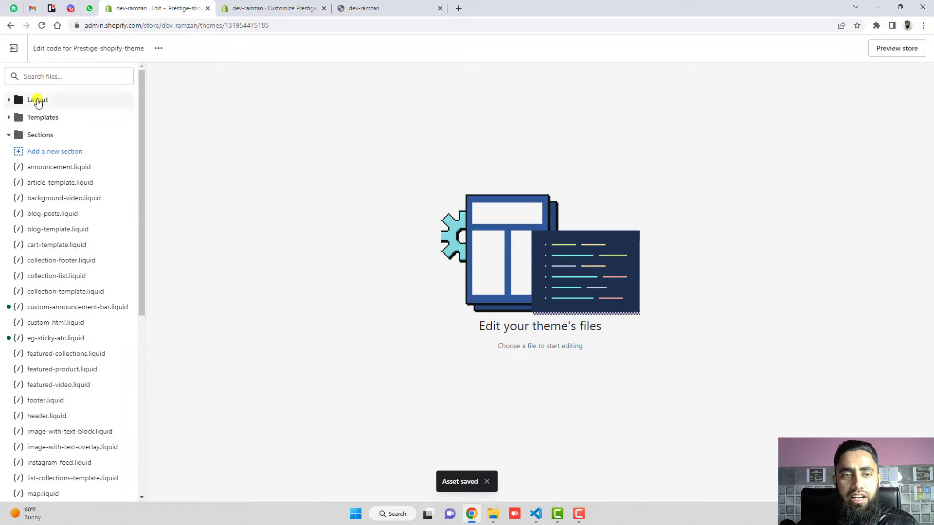
Open the theme.liquid layout file and scroll to the section statements.
left_click(38, 101)
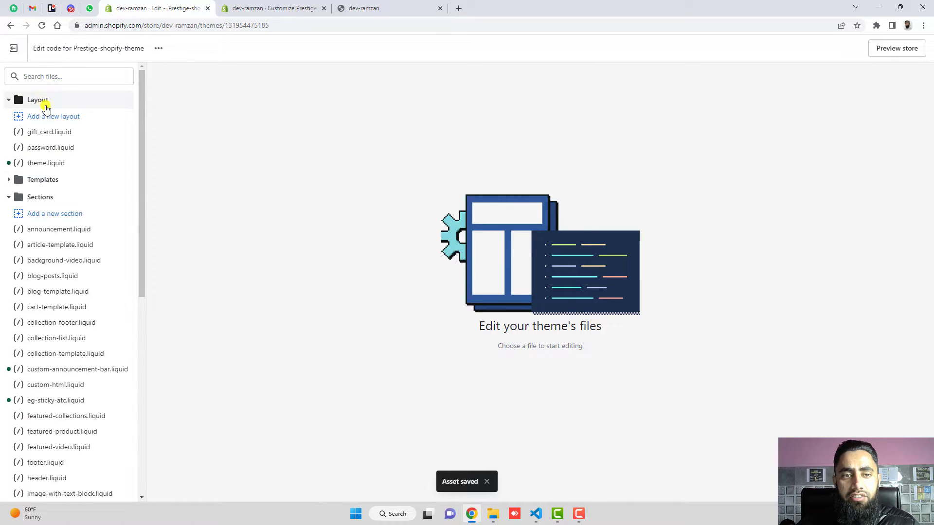
left_click(44, 164)
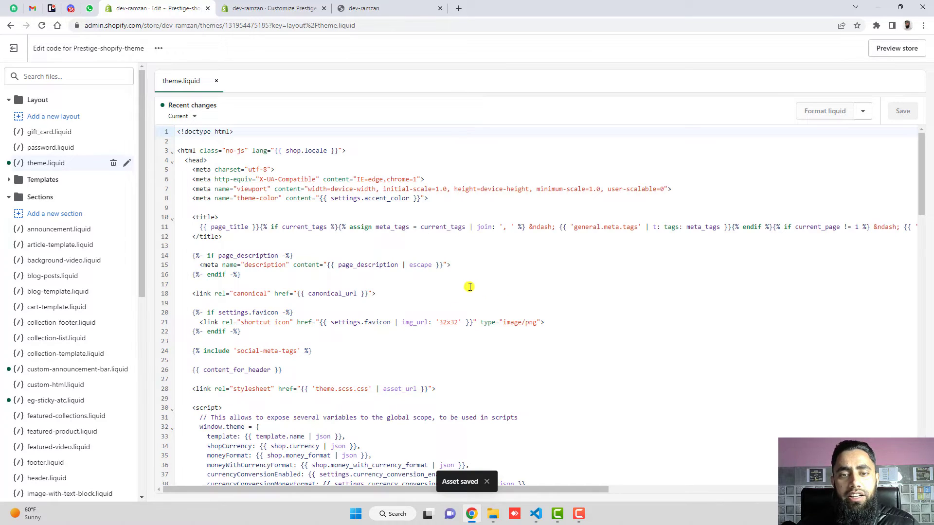
scroll(466, 287, "down", 1)
scroll(460, 283, "down", 10)
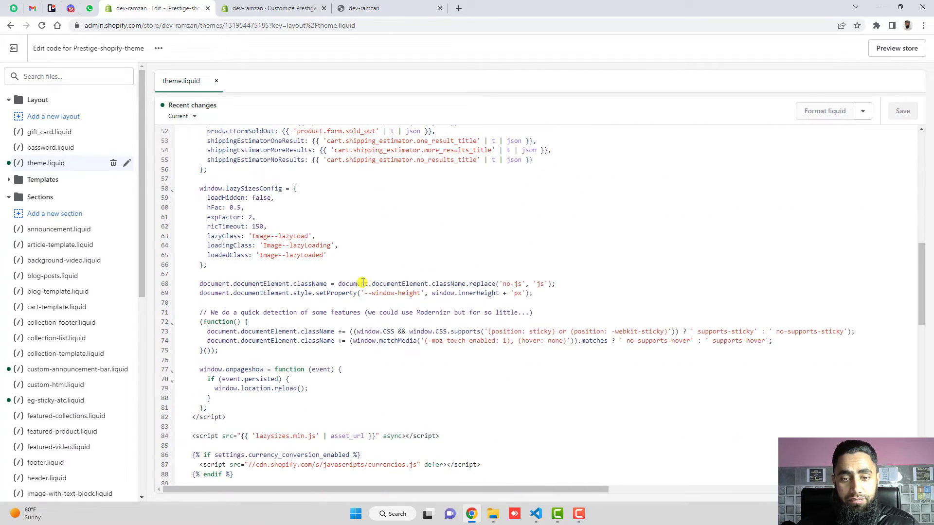
scroll(360, 282, "down", 7)
scroll(350, 279, "down", 7)
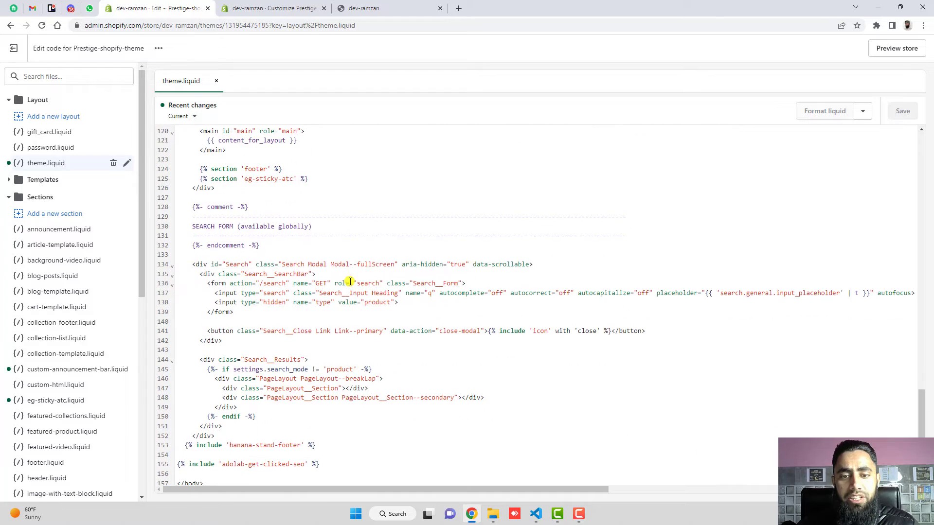
scroll(302, 254, "up", 4)
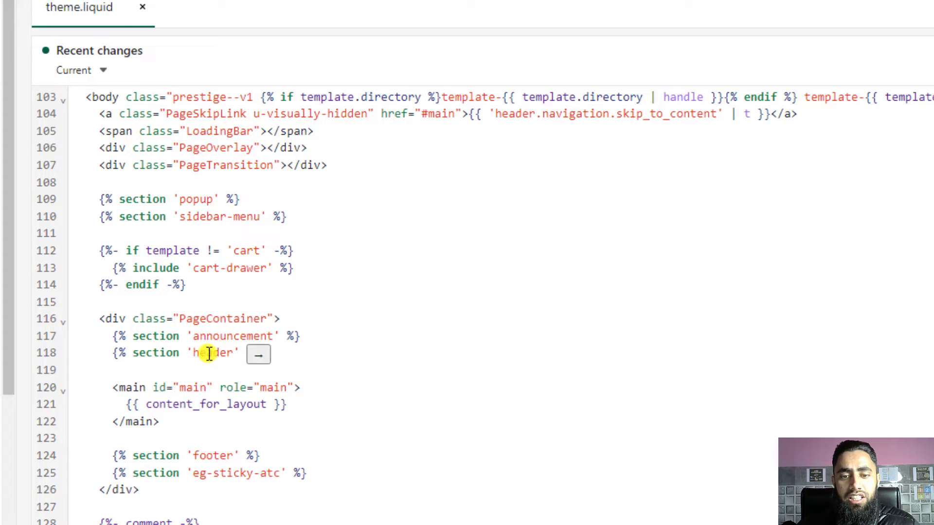
Duplicate line 117's {% section 'announcement' %} statement onto a new line below it.
double_click(207, 352)
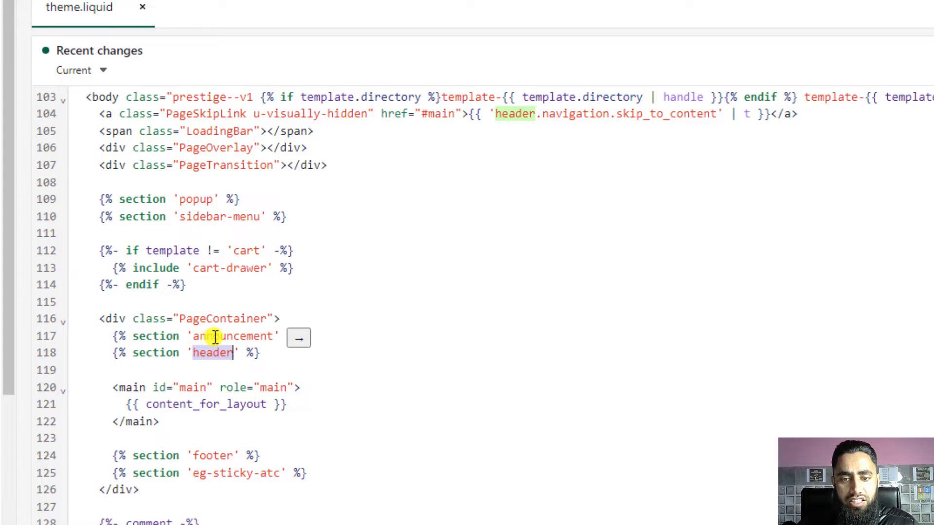
double_click(214, 335)
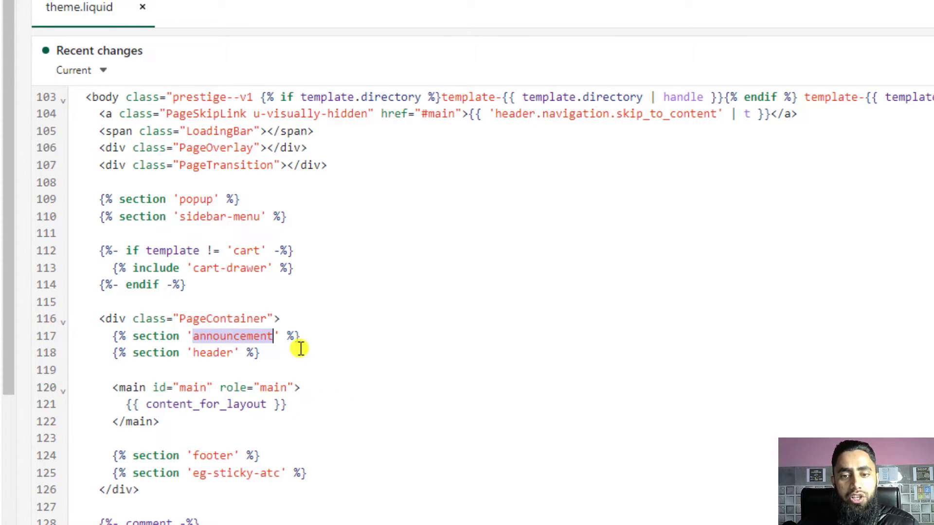
left_click_drag(302, 336, 112, 336)
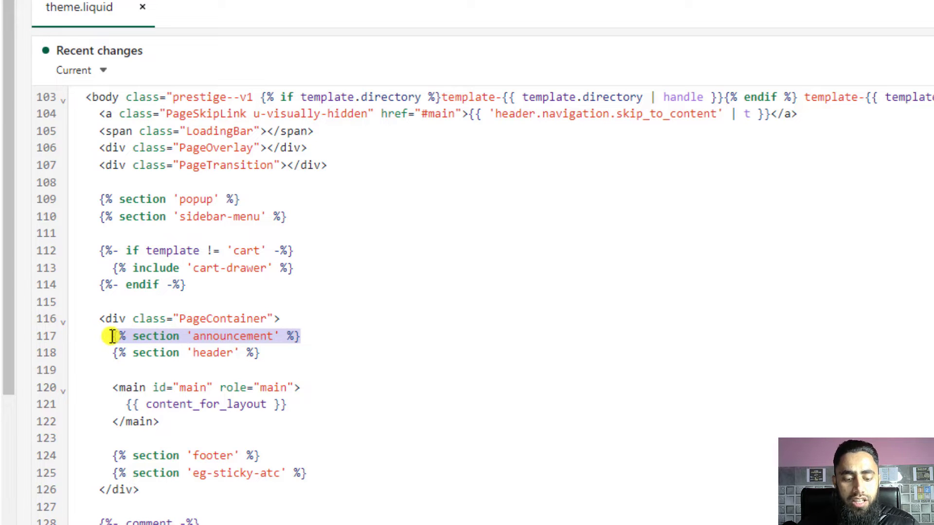
key("ctrl+c")
key("End")
key("Return")
key("ctrl+v")
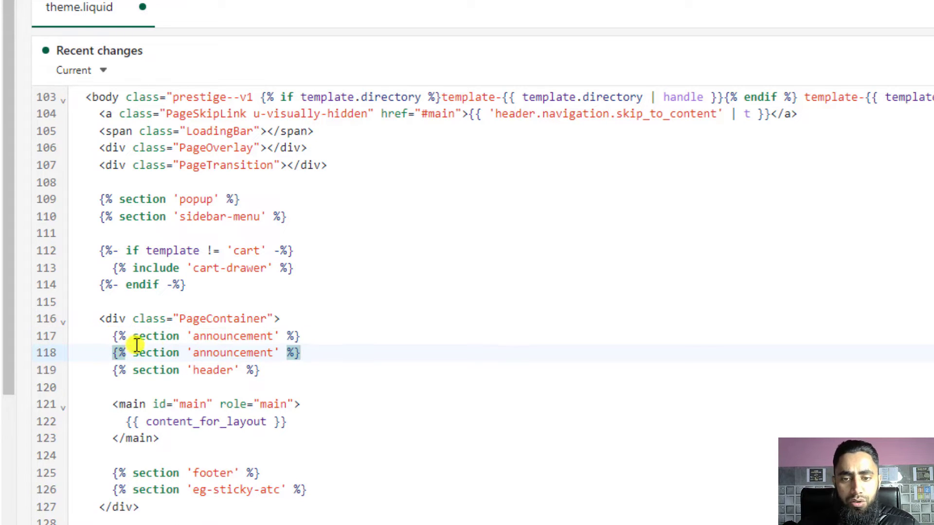
Comment out the original announcement section statement on line 117.
left_click(316, 338)
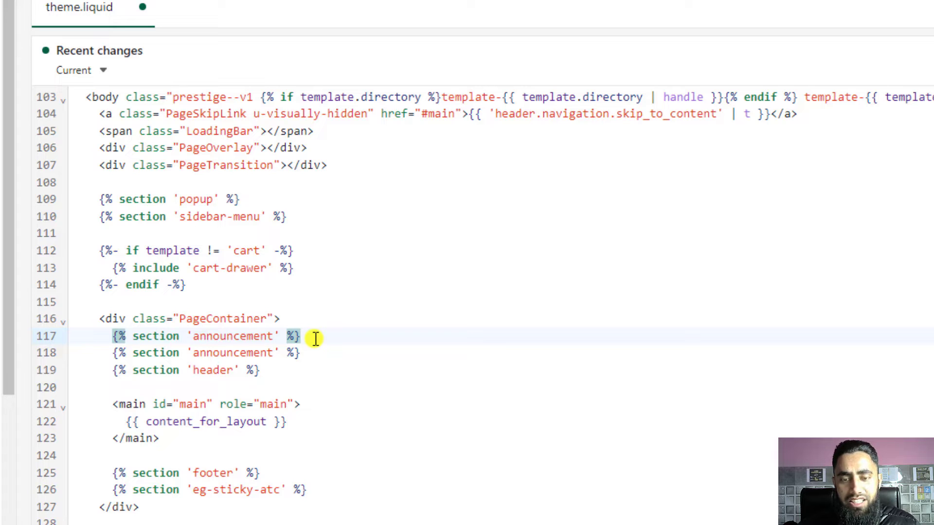
key("ctrl+slash")
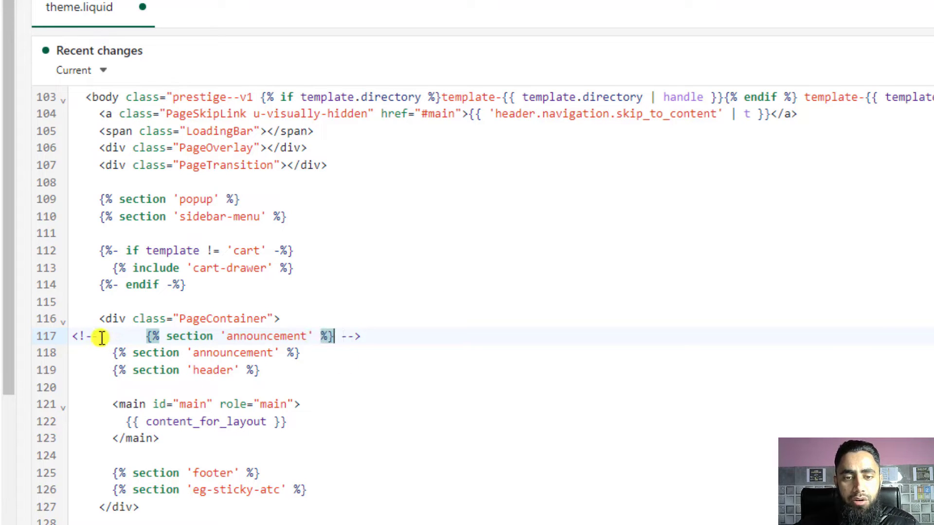
left_click_drag(98, 335, 71, 337)
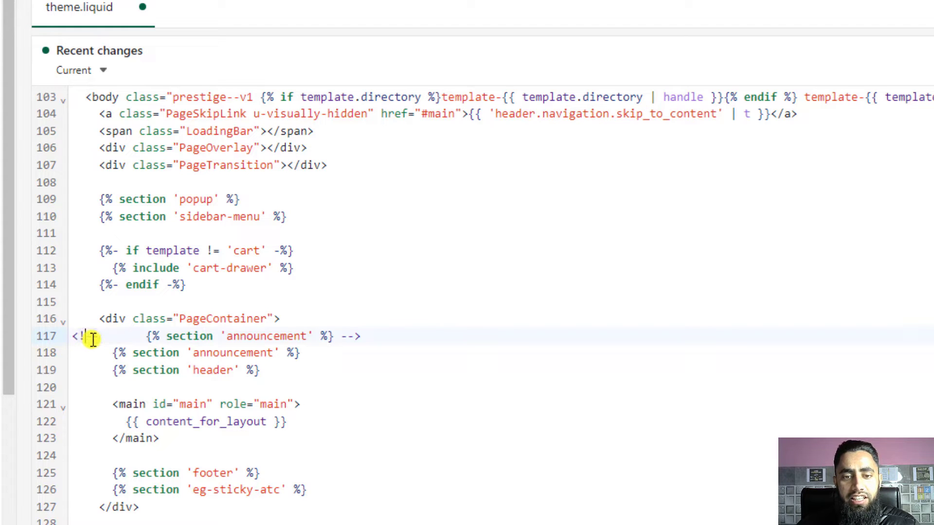
left_click(342, 337)
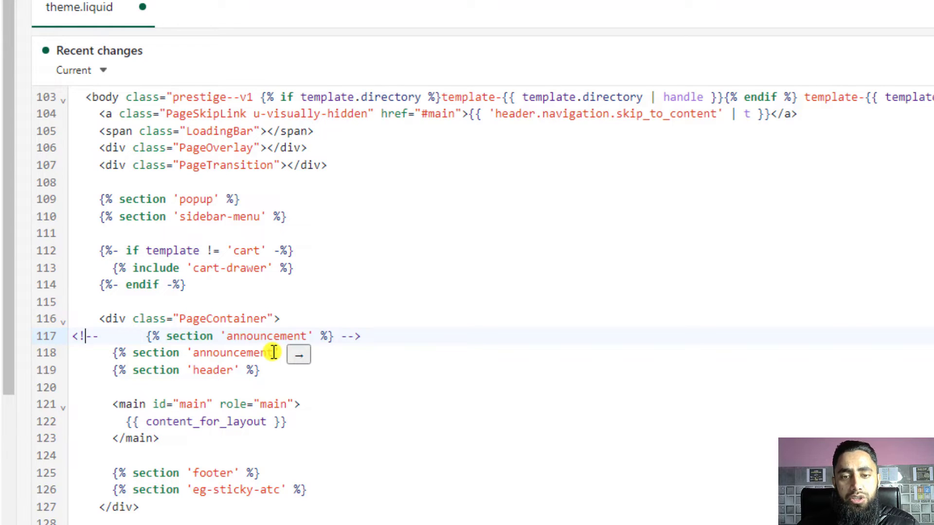
Change the section name on line 118 to 'custom-announcement-bar'.
double_click(199, 353)
type("custom")
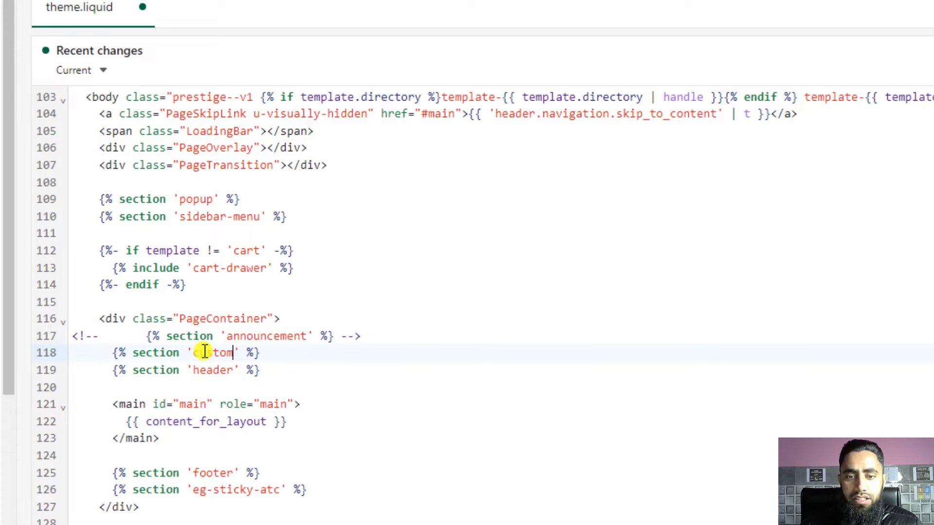
type("-announcwement")
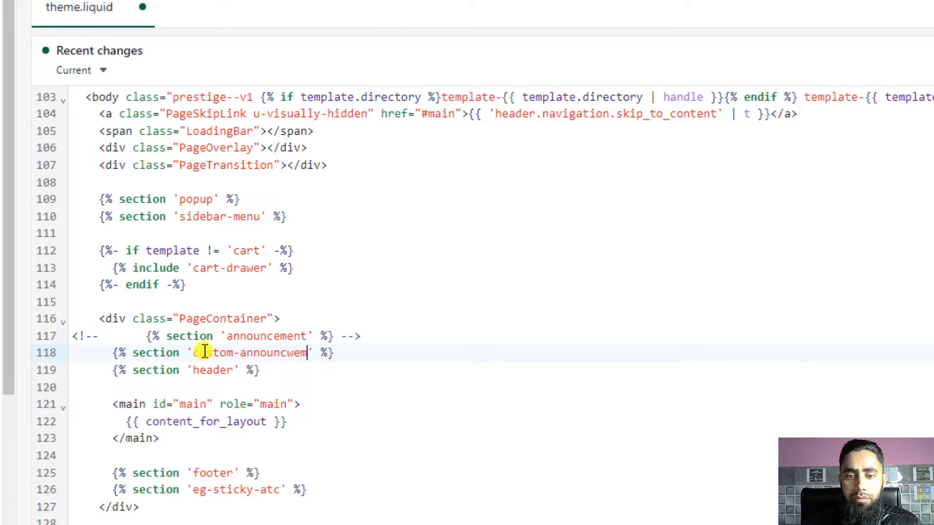
key("BackSpace")
key("BackSpace")
key("BackSpace")
key("BackSpace")
key("BackSpace")
key("BackSpace")
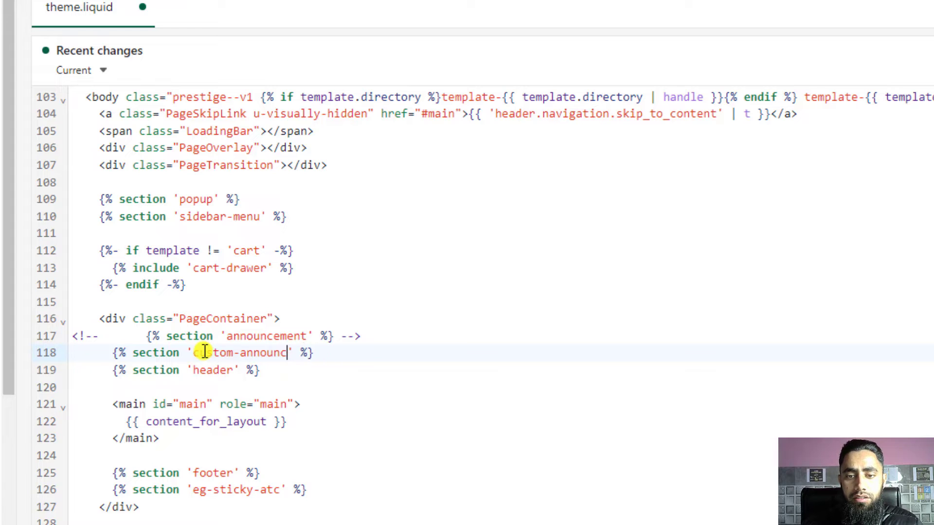
type("ement-bar")
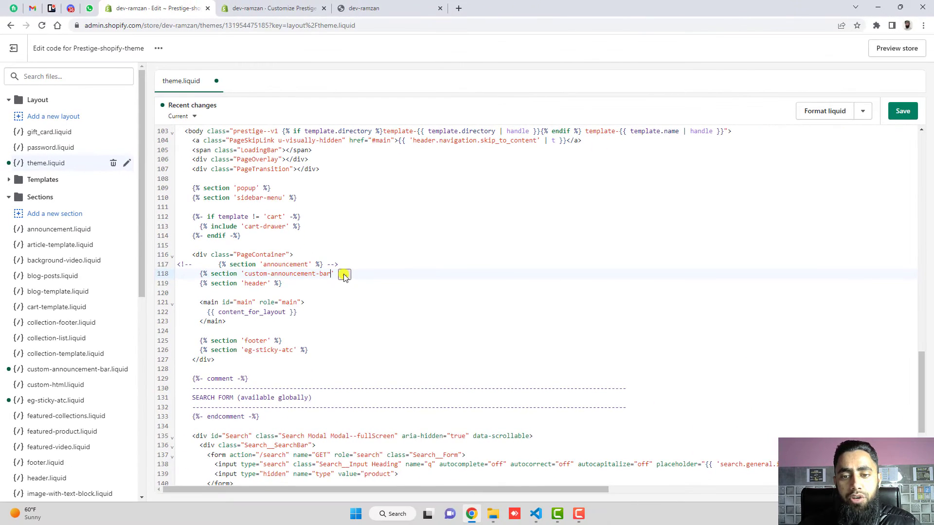
Check the custom-announcement-bar file name matches, then save theme.liquid.
left_click(343, 275, "ctrl")
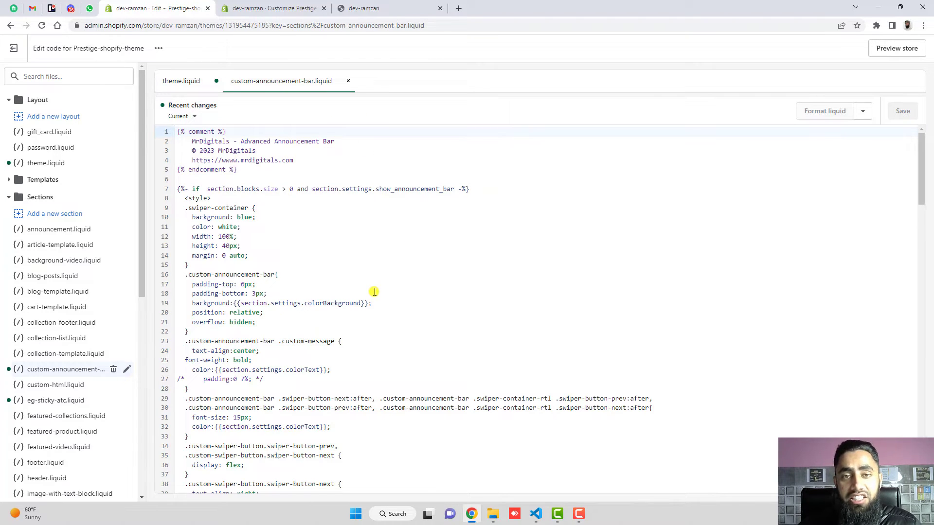
left_click(184, 80)
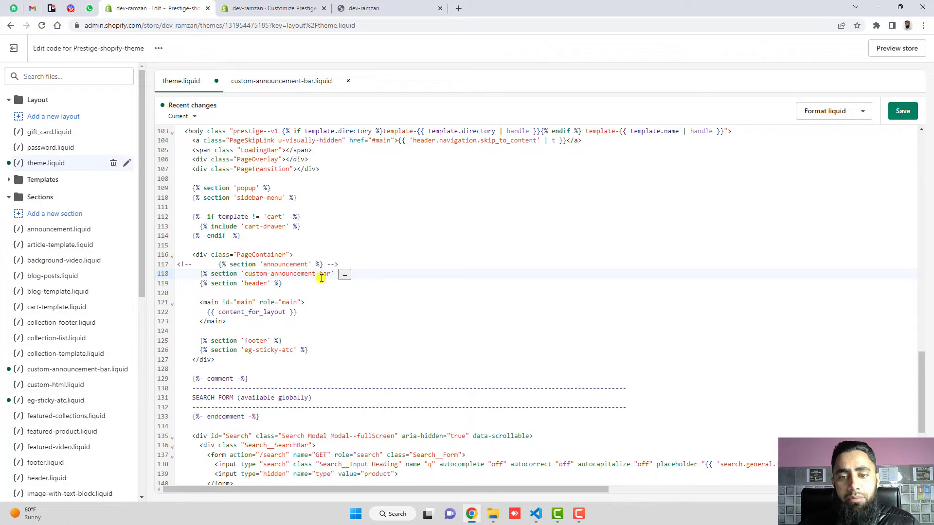
left_click(903, 111)
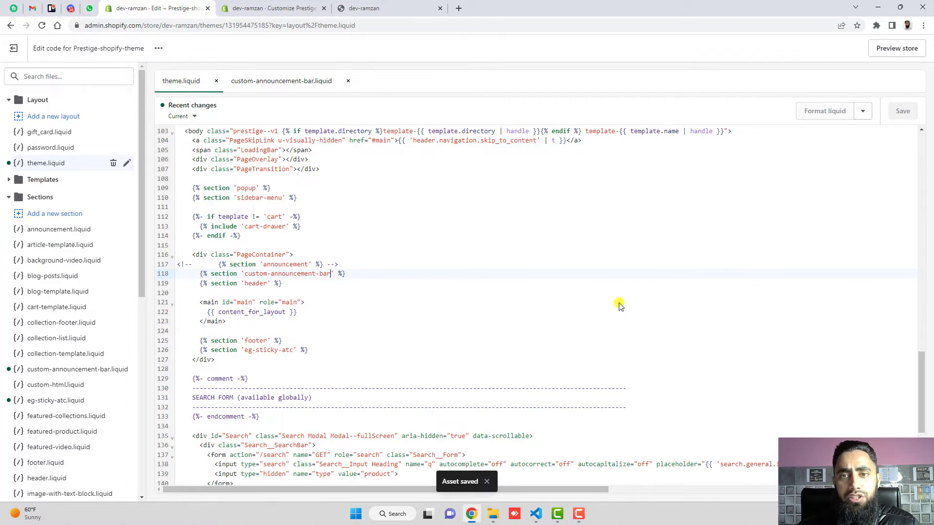
left_click(291, 11)
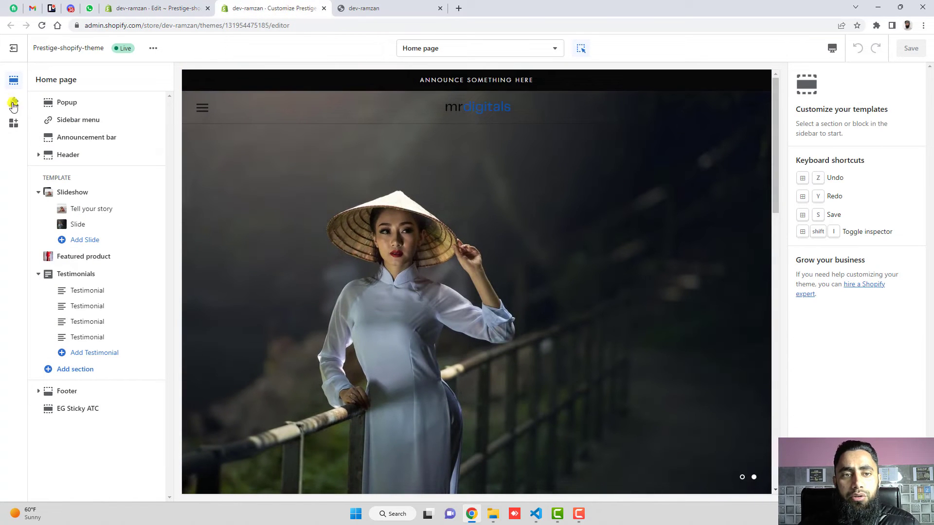
Reload the customizer, turn on Show and Autoplay for the Announcement Bar, and retype the transition delay.
left_click(42, 25)
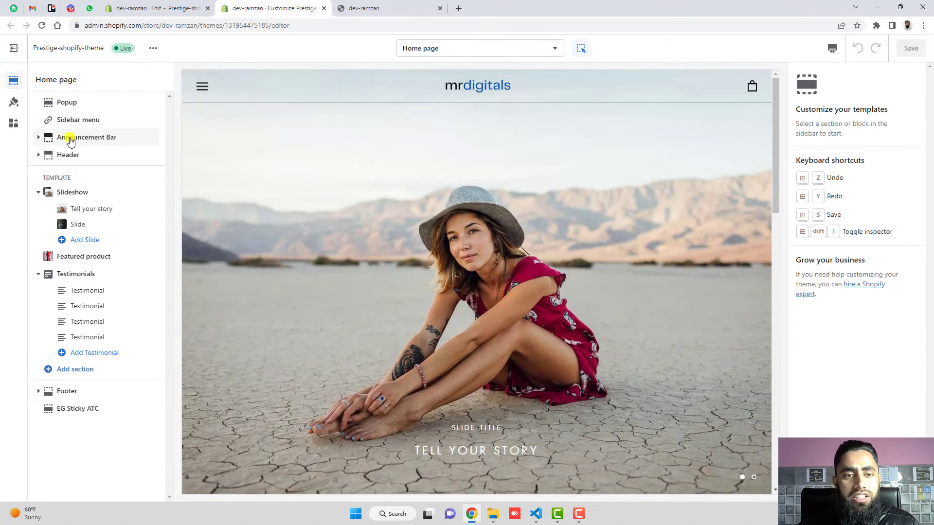
left_click(82, 139)
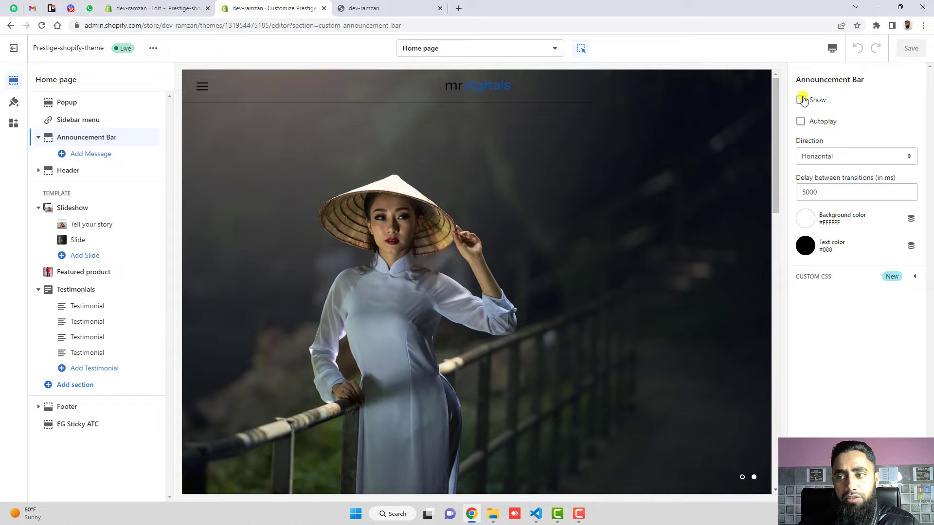
left_click(802, 100)
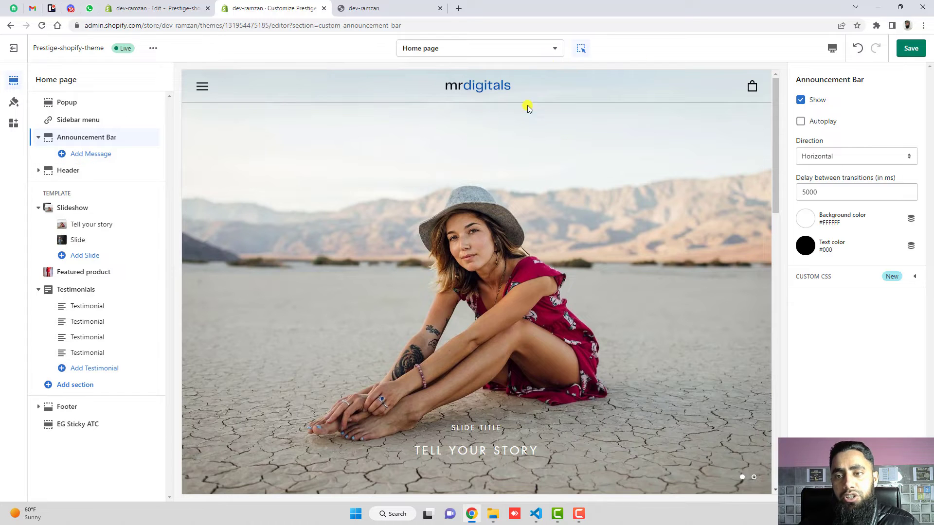
left_click(800, 121)
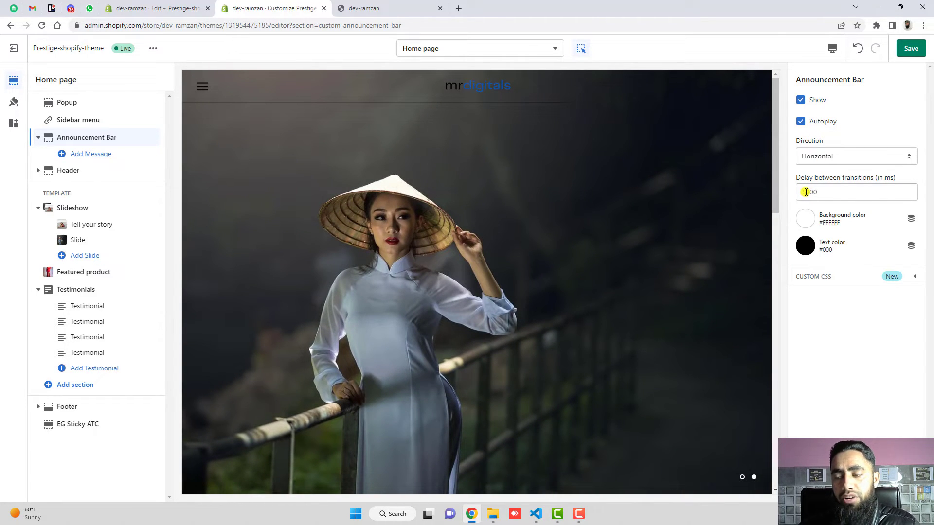
left_click_drag(807, 193, 803, 191)
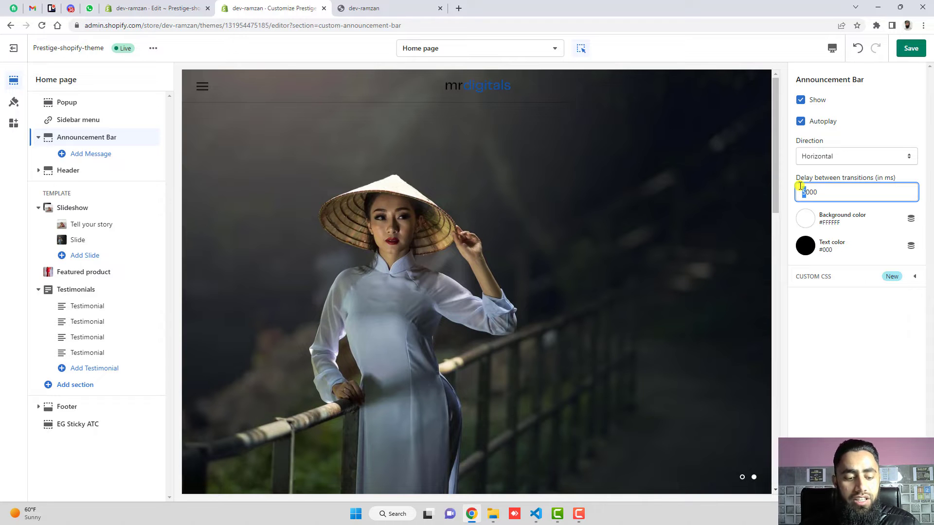
type("1")
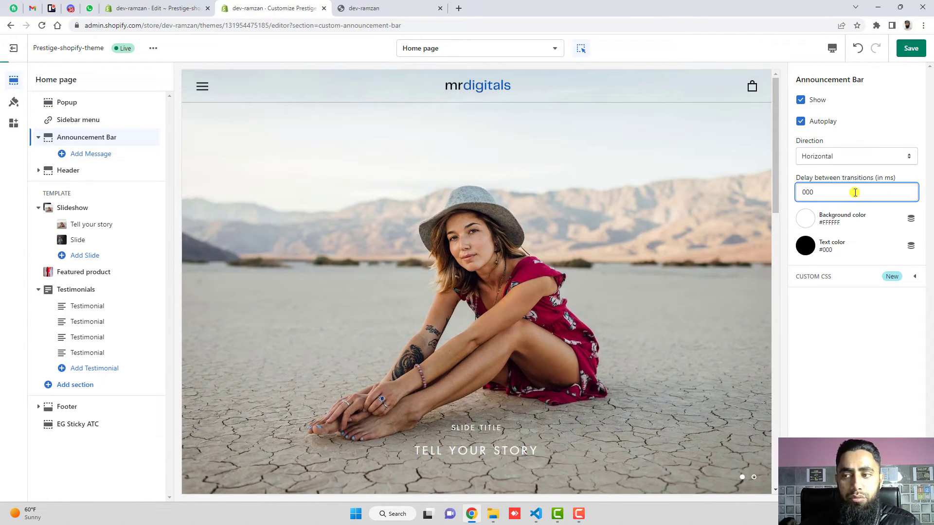
type("2")
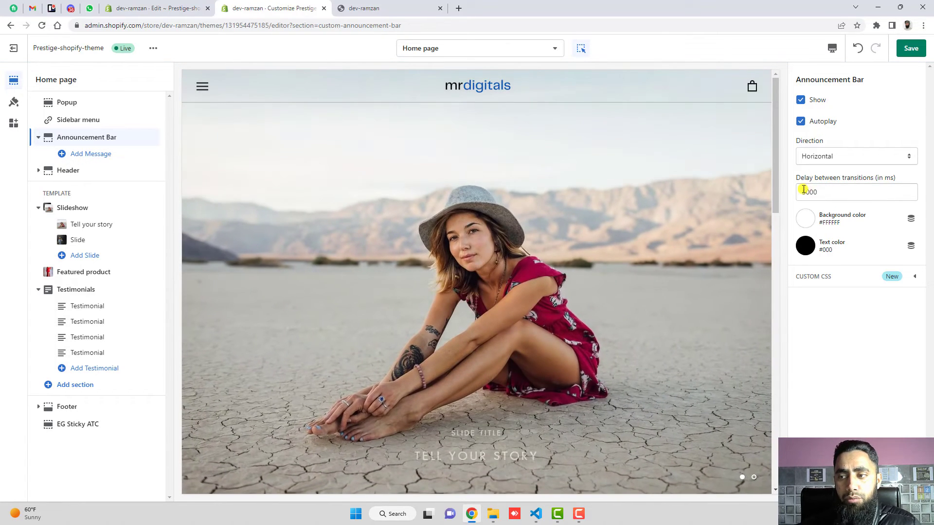
Set the transition delay to 3000 ms and add the first message 'Buy Two Get One FREE'.
left_click(805, 192)
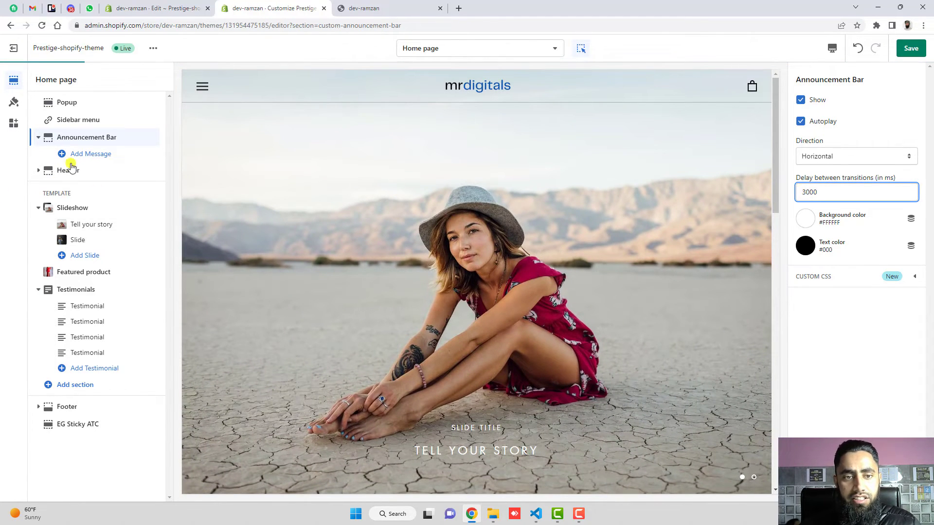
left_click(85, 154)
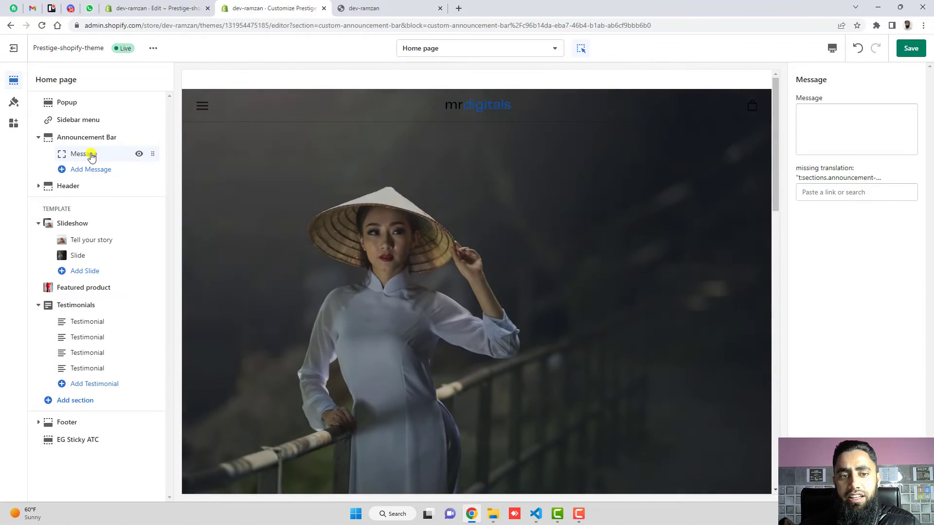
left_click(858, 131)
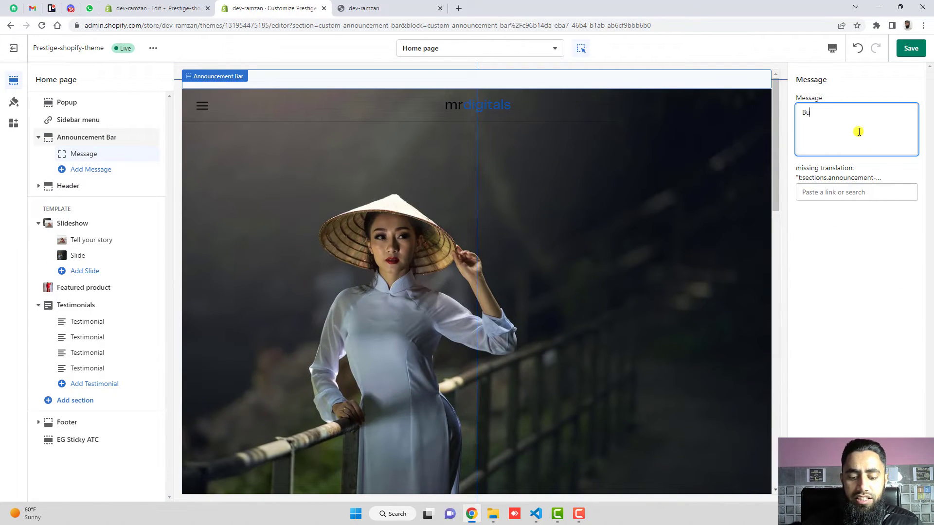
type("Buy O")
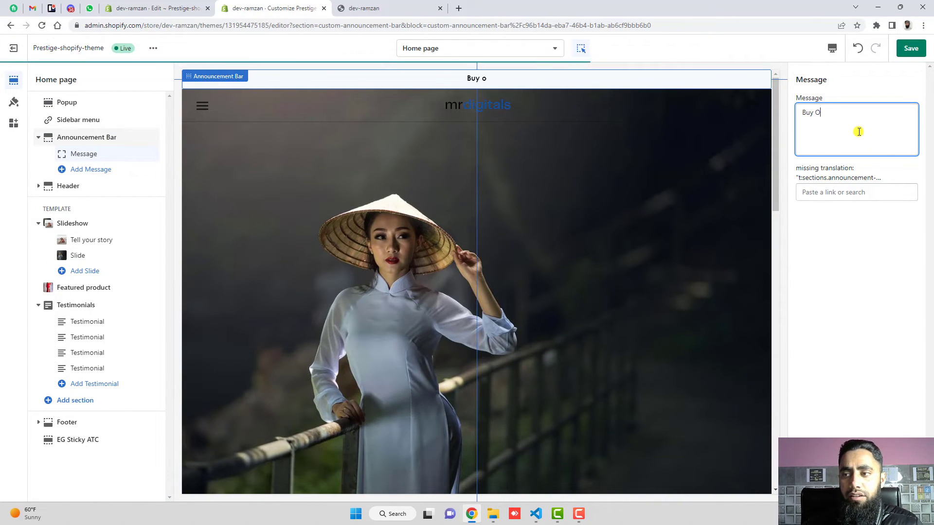
type("ne Get One ")
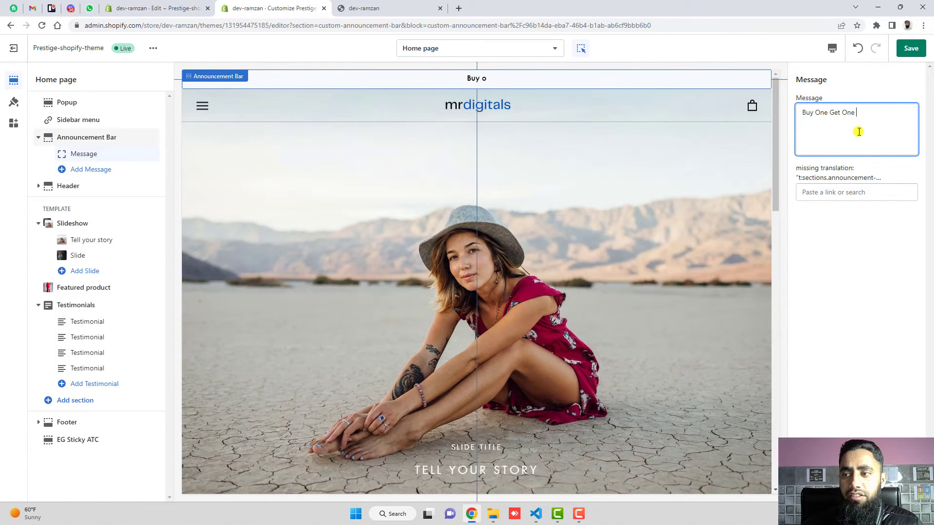
type("FREE")
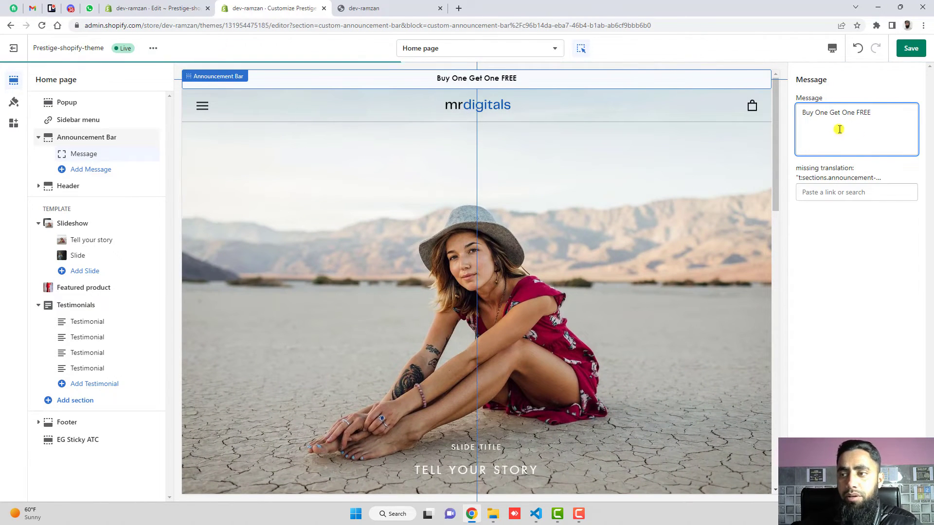
type("Two")
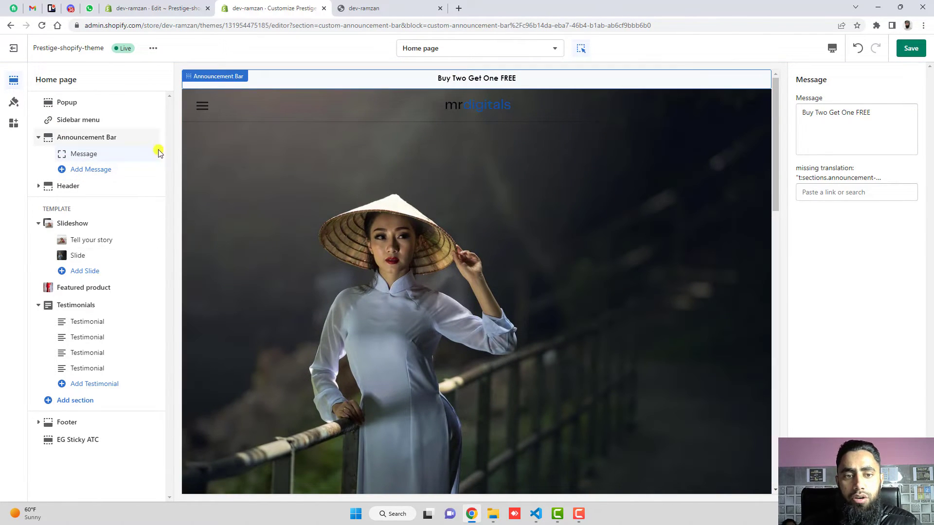
Add a second message reading 'FREE Shipping for US Customers'.
left_click(97, 169)
left_click(857, 114)
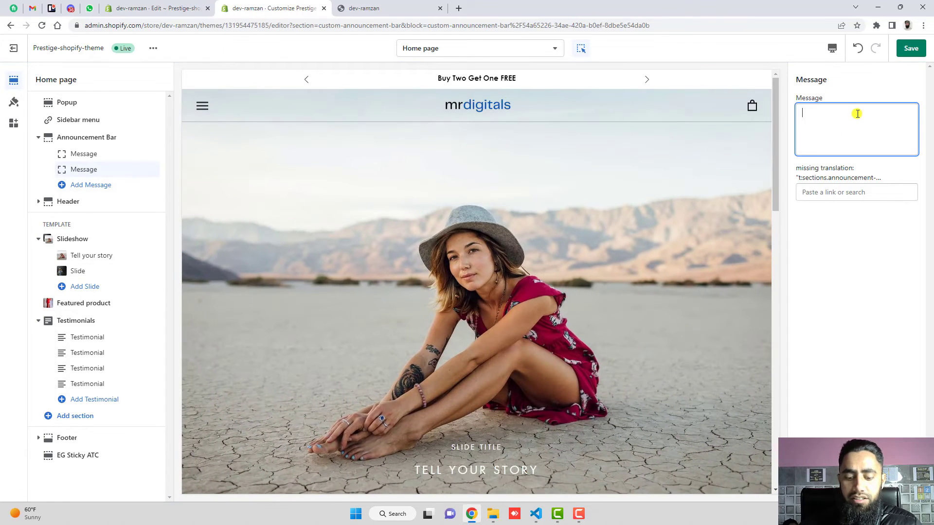
type("FREE ")
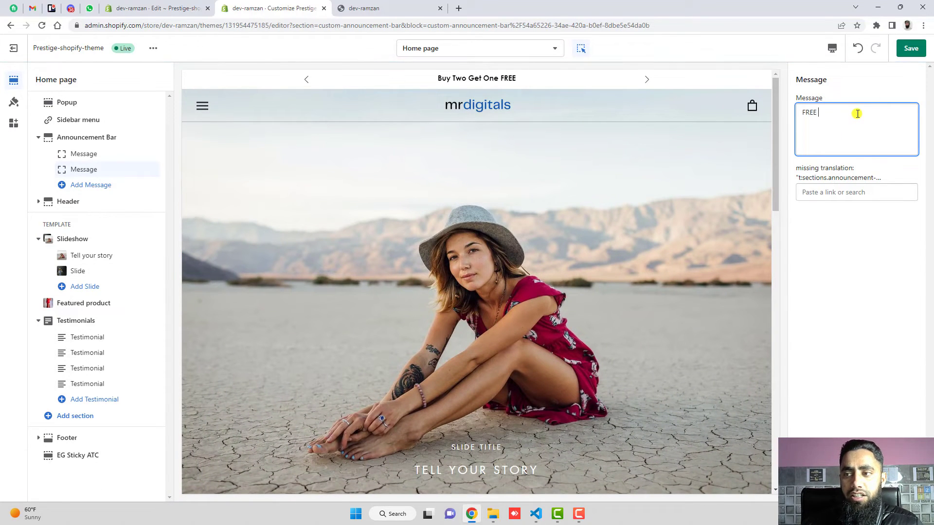
type("Shipping fo")
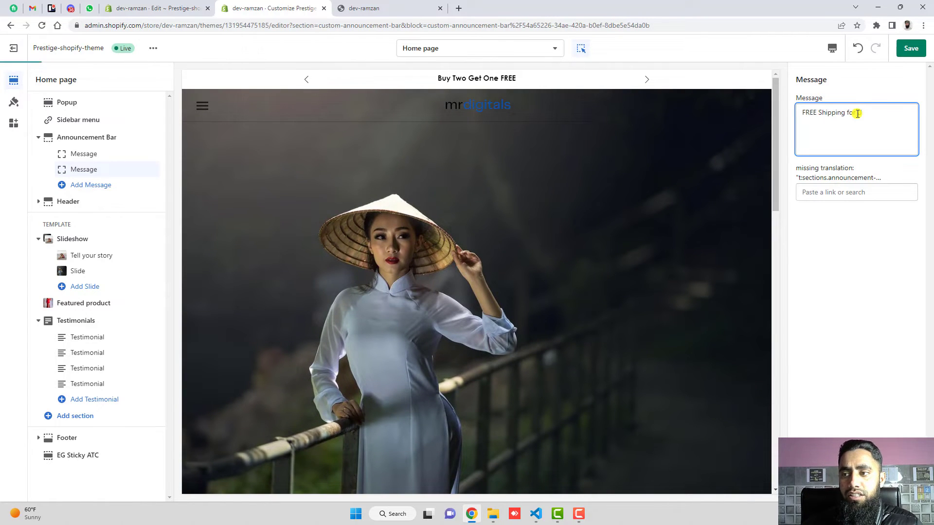
type("r US Cust")
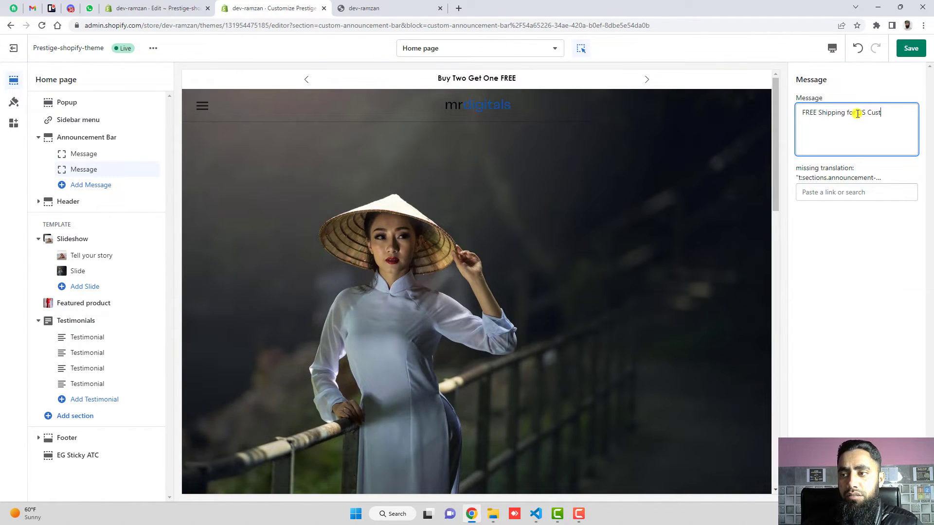
type("omers")
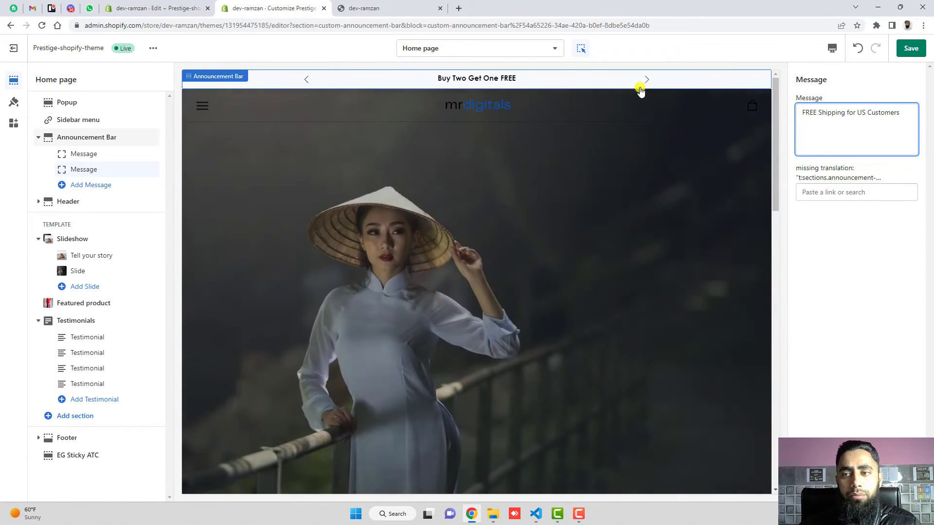
Give the bar a red #FF0000 background and white #FFFFFF text.
left_click(88, 136)
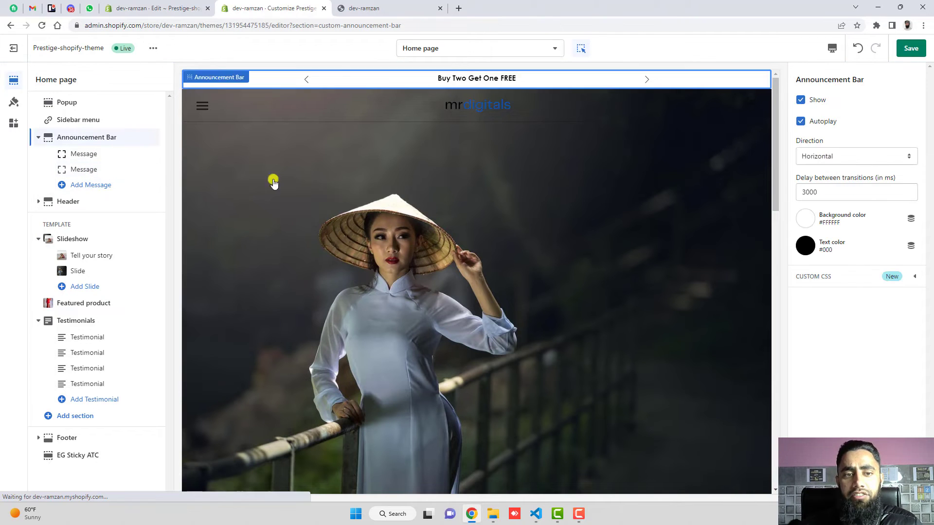
left_click(805, 221)
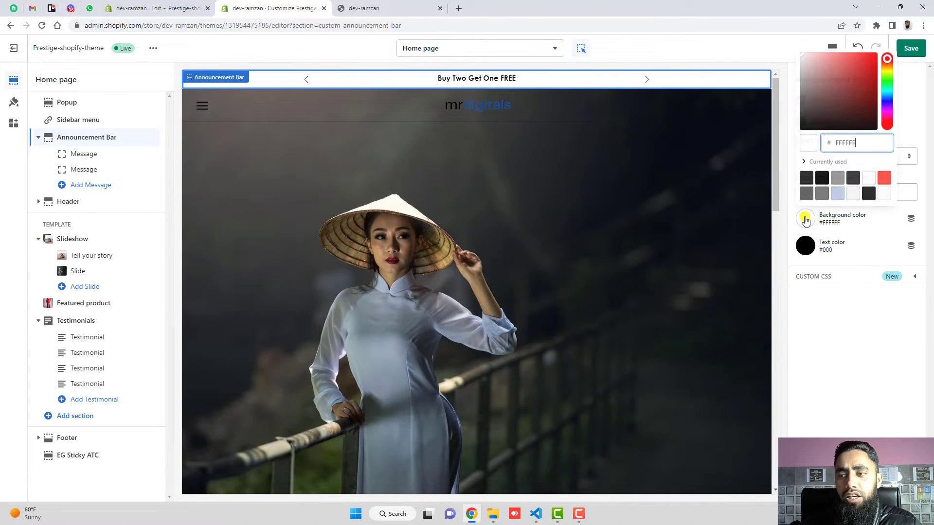
double_click(839, 140)
type("FF0000")
left_click(883, 46)
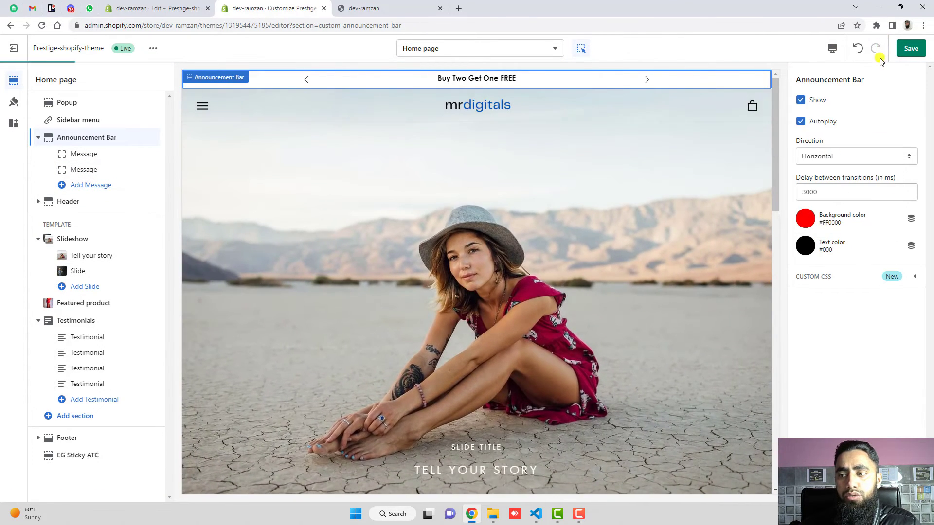
left_click(804, 247)
double_click(837, 137)
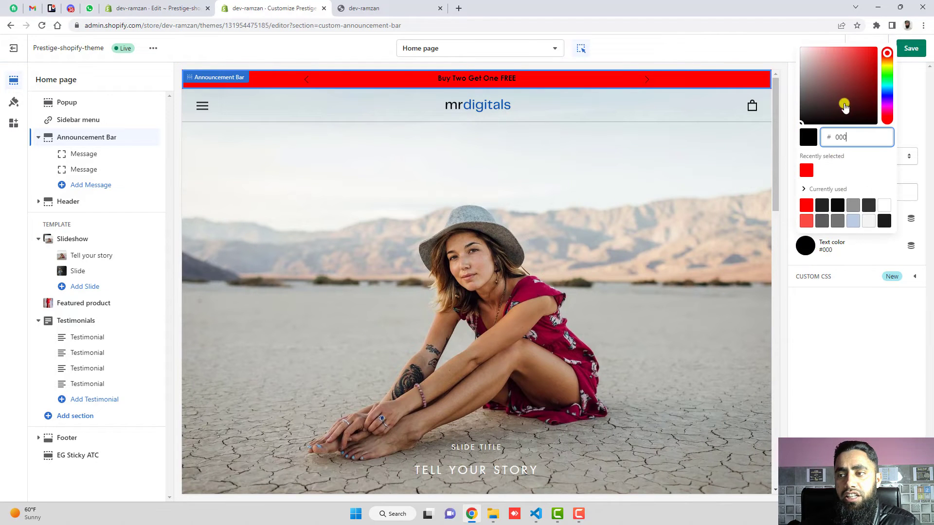
type("FFFFFF")
left_click(776, 61)
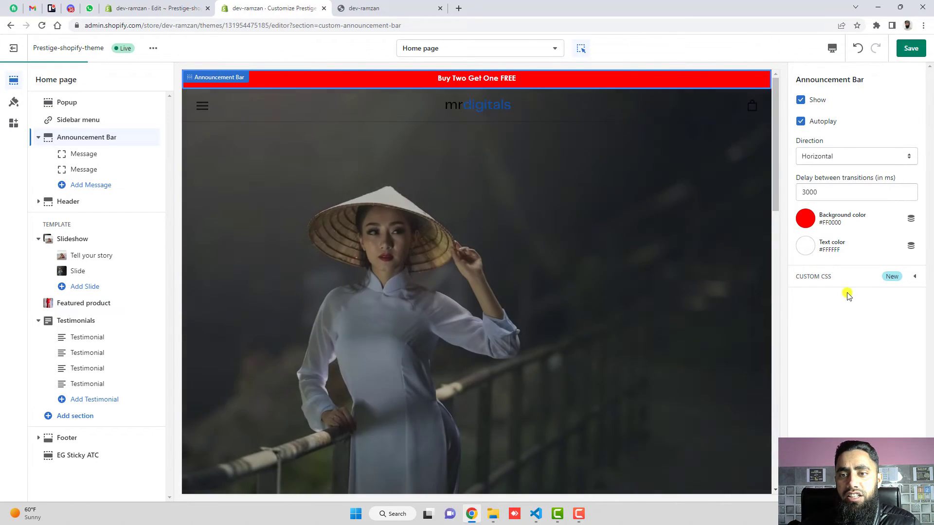
Try olive, magenta and purple backgrounds, then settle on pure black #000000.
left_click(806, 218)
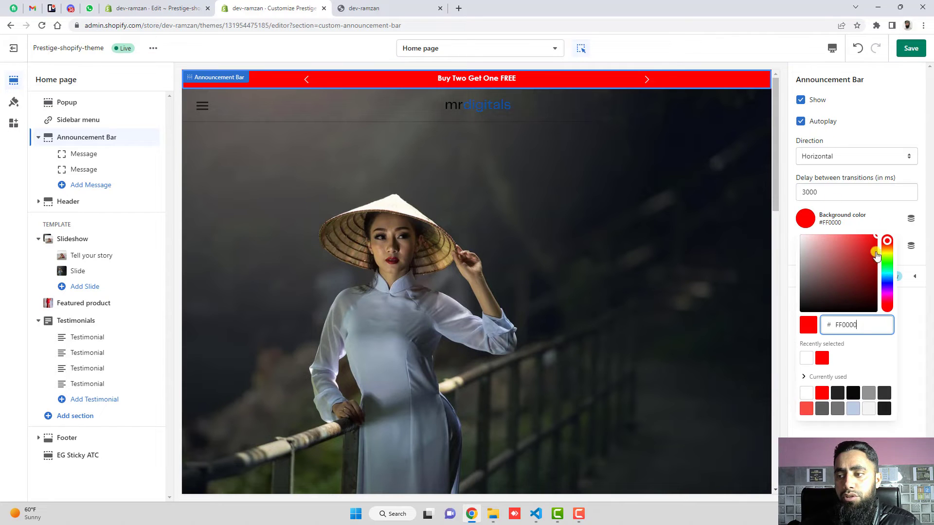
left_click(888, 257)
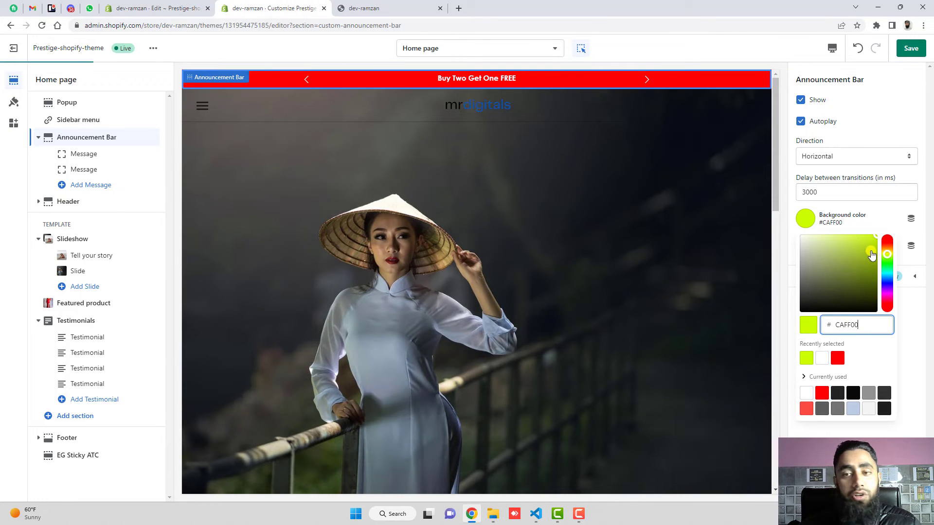
mouse_move(872, 255)
left_mouse_down()
mouse_move(855, 273)
mouse_move(869, 275)
left_mouse_up()
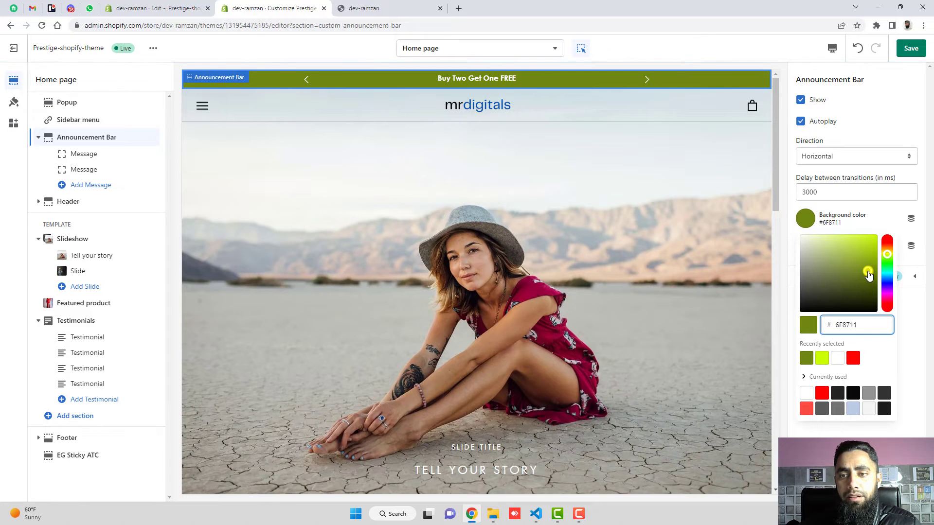
left_click(903, 117)
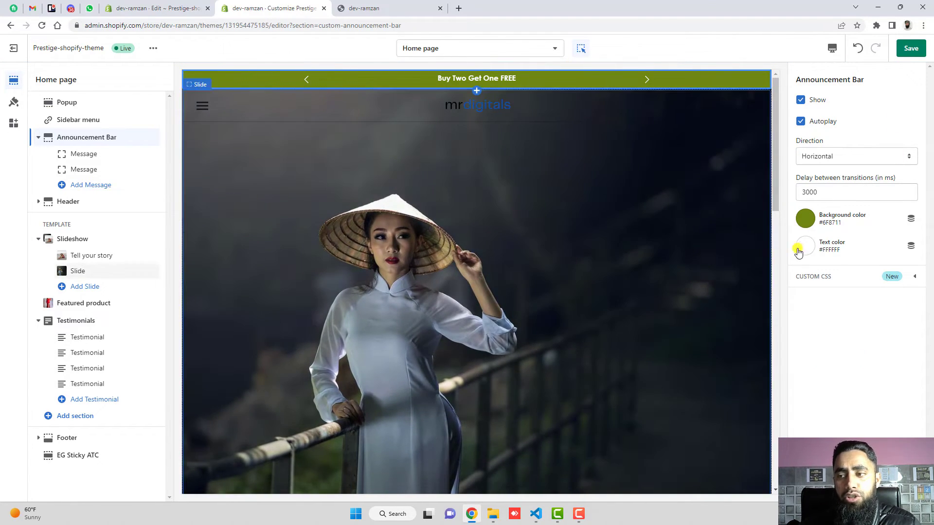
left_click(806, 220)
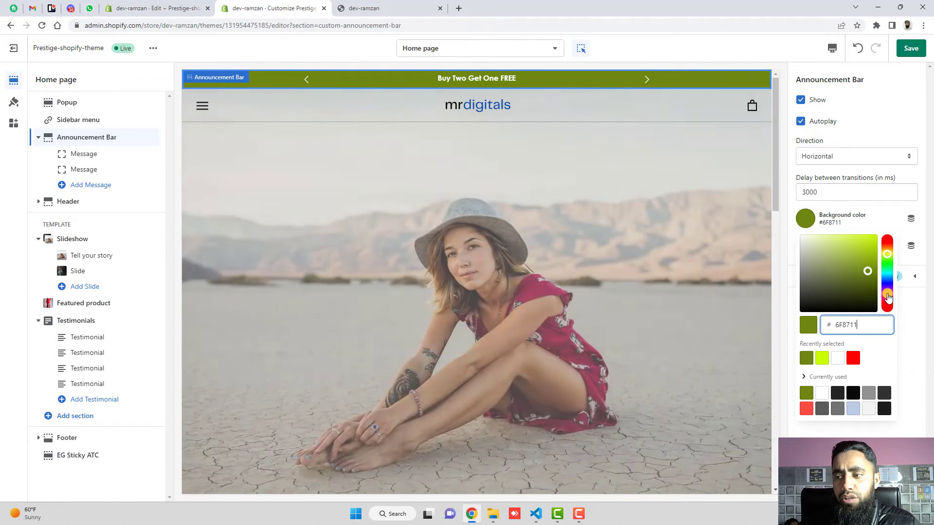
left_click(886, 296)
left_click_drag(874, 289, 874, 241)
left_click(903, 110)
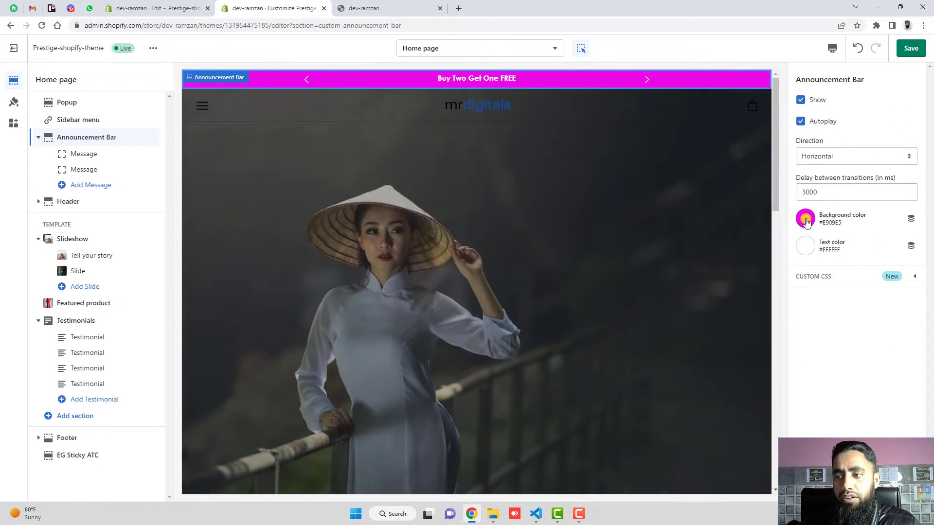
left_click(805, 219)
mouse_move(831, 297)
left_mouse_down()
mouse_move(822, 284)
mouse_move(790, 323)
left_mouse_up()
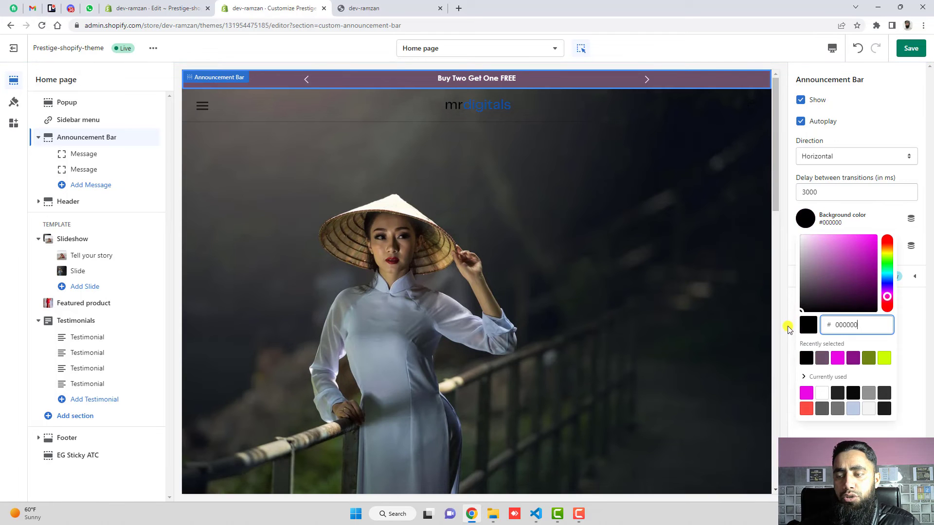
left_click(795, 328)
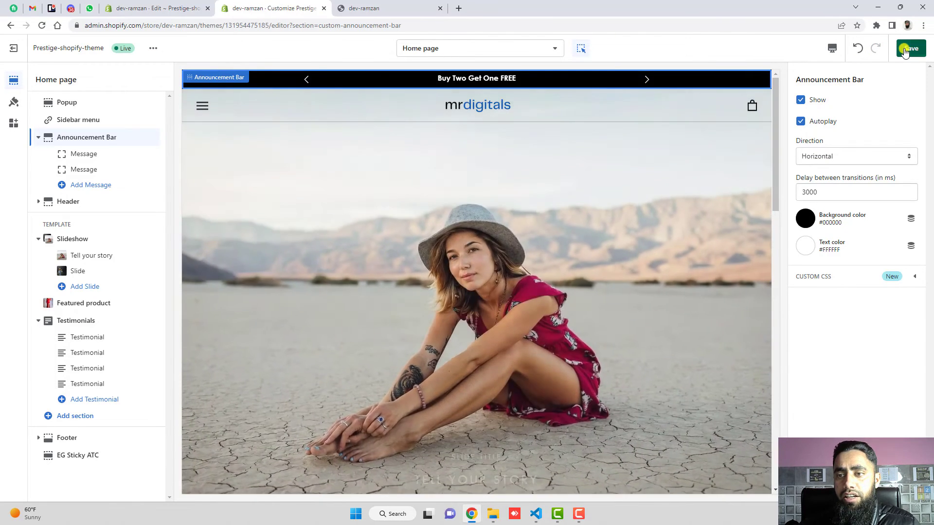
Save the announcement bar changes and reload the live storefront.
left_click(911, 48)
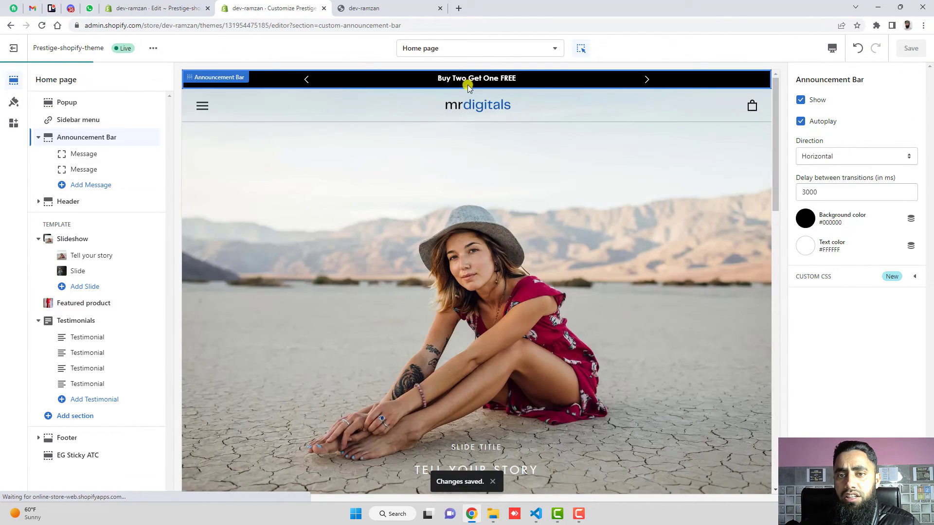
left_click(389, 7)
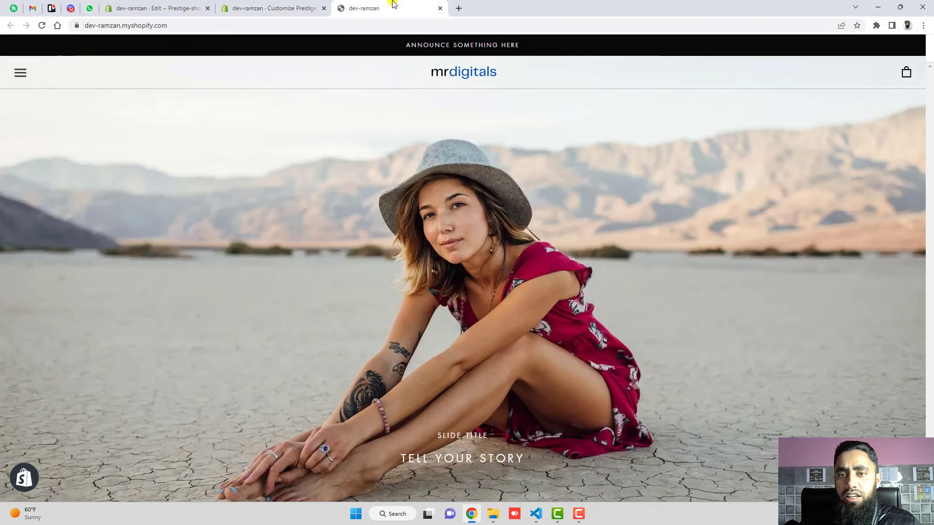
left_click(573, 220)
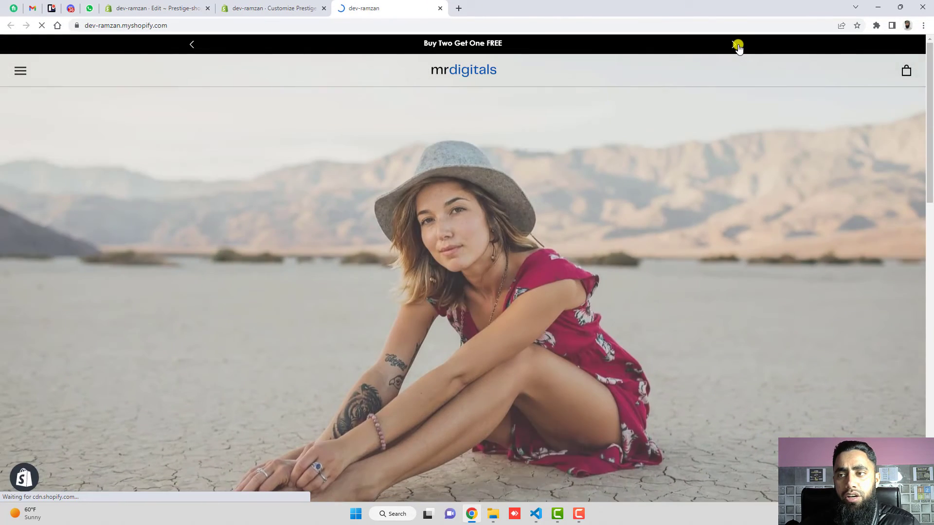
Cycle the black bar between its two messages using its arrows.
left_click(736, 44)
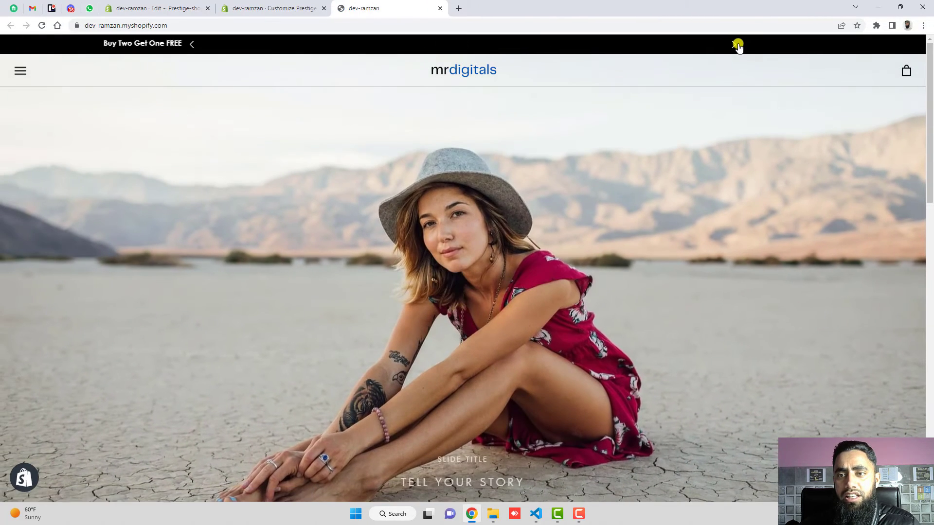
left_click(737, 45)
left_click(737, 45)
left_click(737, 44)
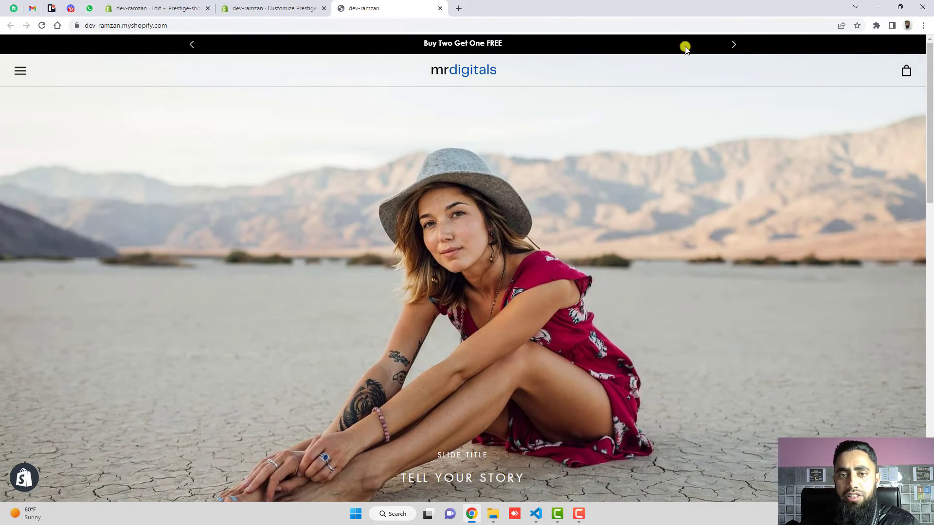
left_click(254, 6)
Set the announcement bar Direction to Vertical and save.
left_click(857, 156)
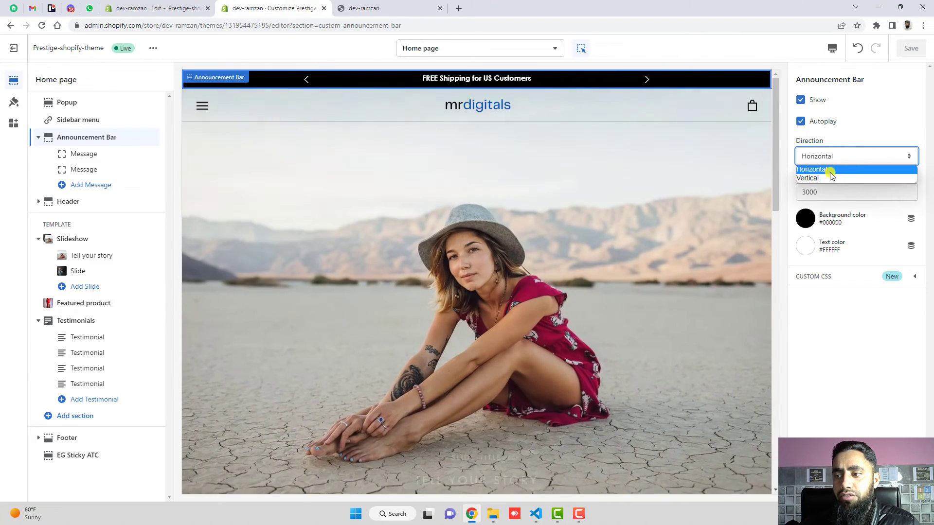
left_click(823, 178)
left_click(910, 48)
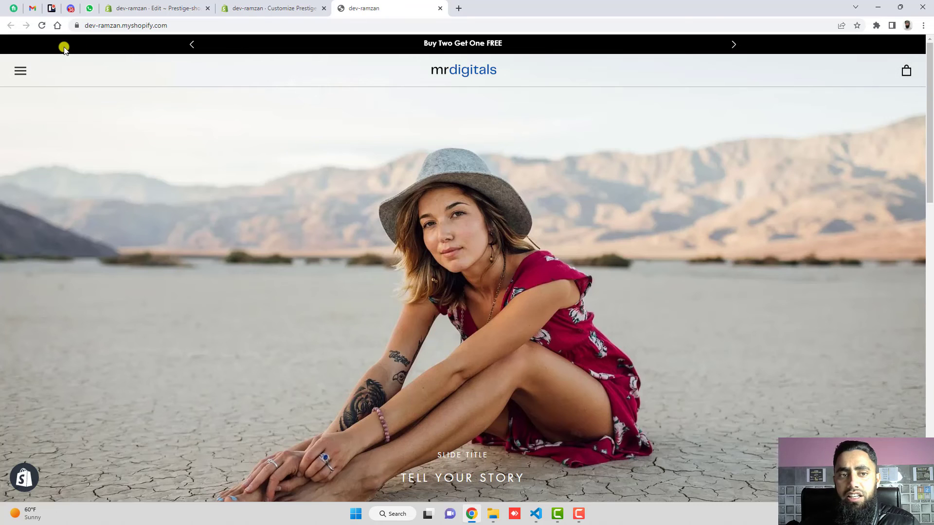
Reload the live store and step through the vertically sliding messages.
left_click(40, 25)
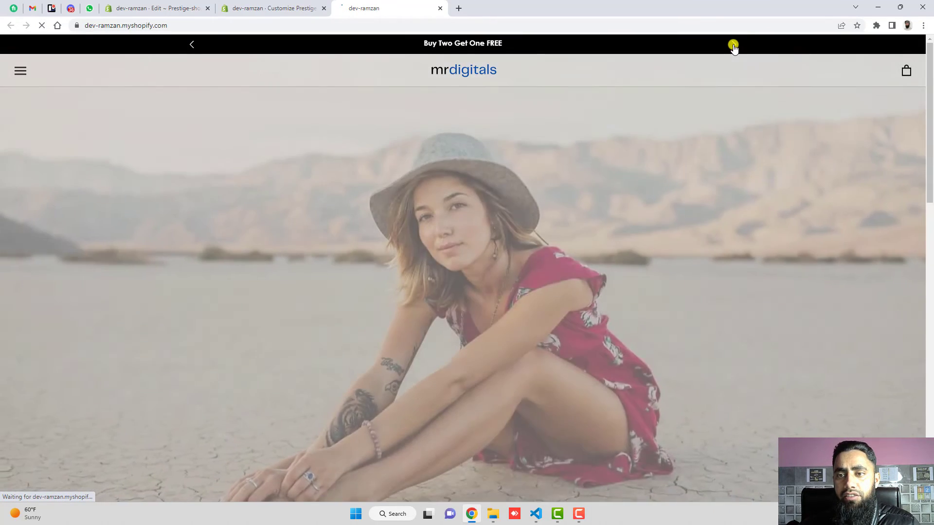
left_click(733, 45)
double_click(734, 45)
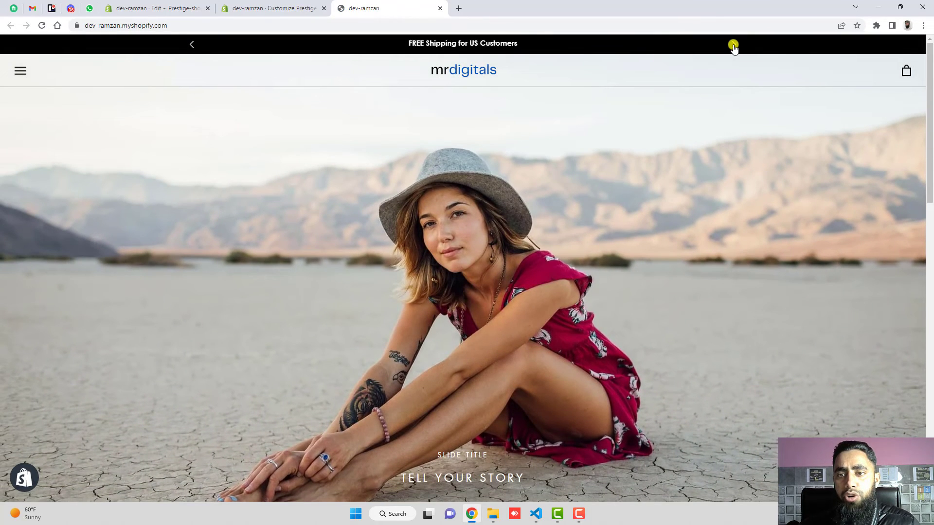
left_click(734, 45)
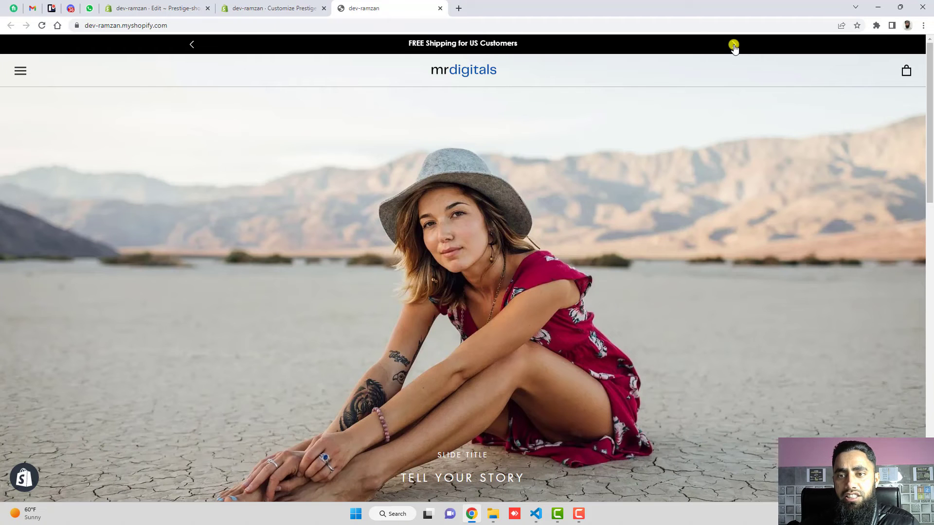
Open Chrome DevTools with a phone-sized mobile preview of the store.
right_click(355, 183)
left_click(354, 292)
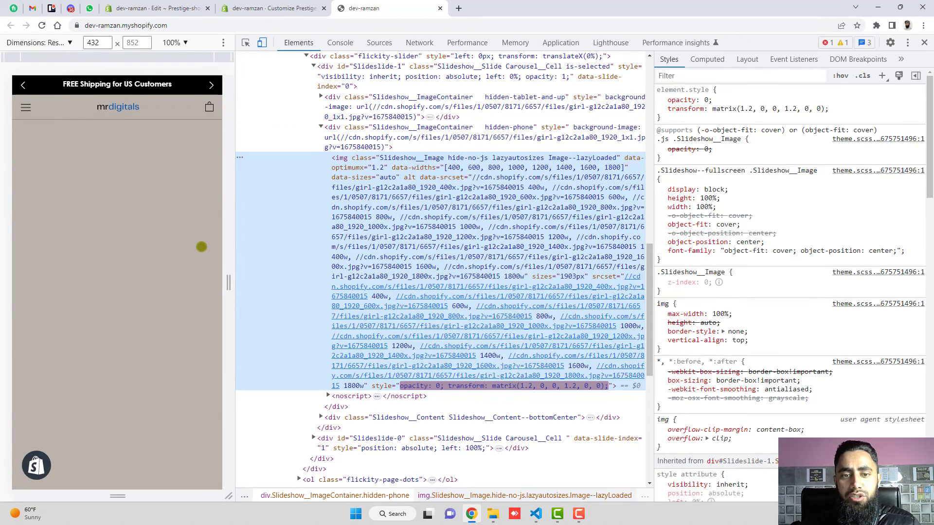
scroll(164, 245, "down", 10)
scroll(164, 245, "up", 8)
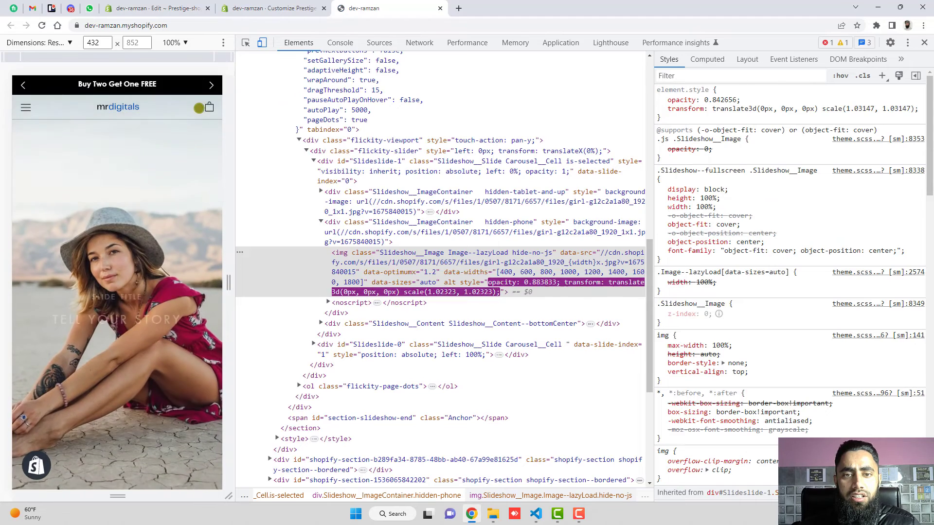
Cycle the announcement messages forward and back in the mobile preview.
left_click(212, 86)
left_click(212, 85)
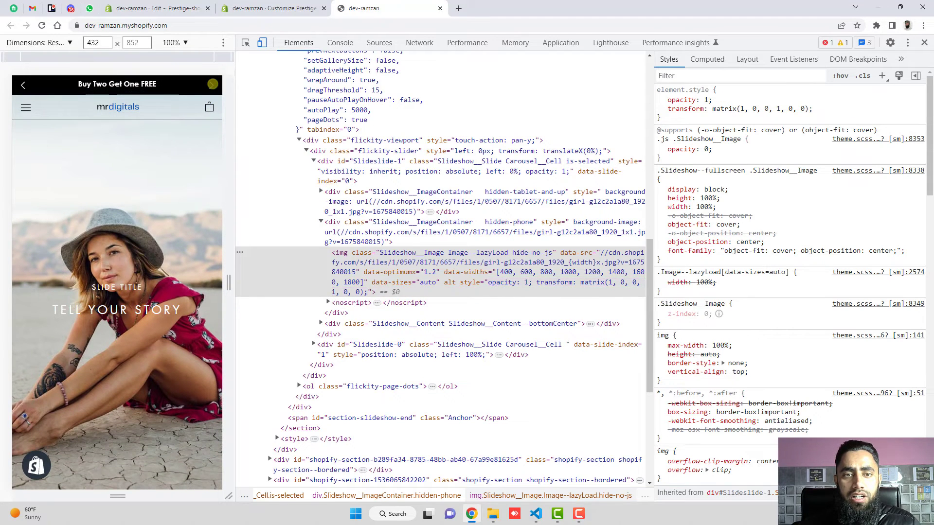
left_click(211, 86)
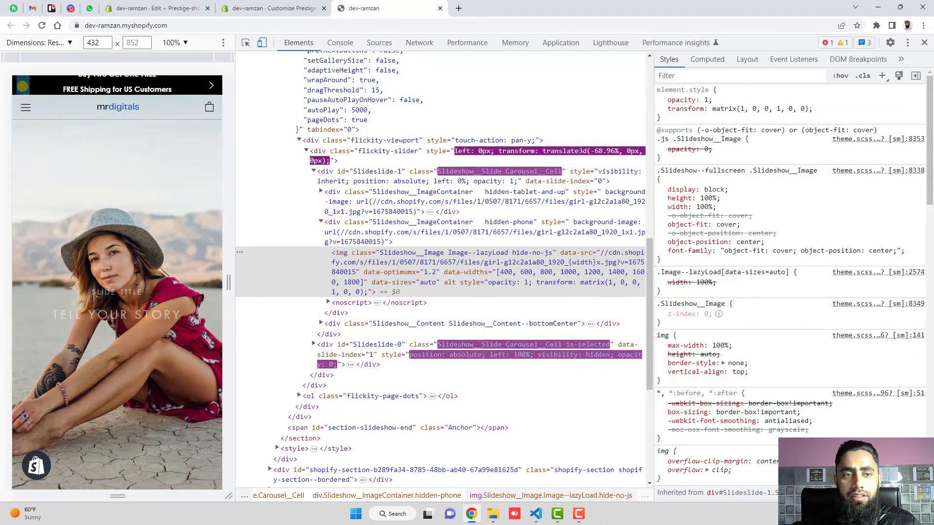
left_click(23, 86)
left_click(23, 85)
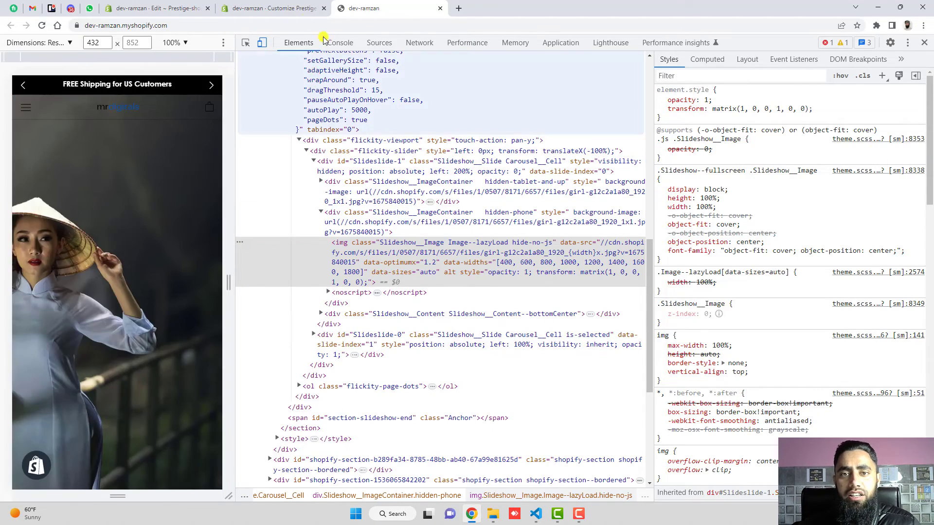
left_click(258, 8)
Switch the editor preview to Mobile, showing the black bar with 'Buy Two Get One FREE'.
left_click(832, 48)
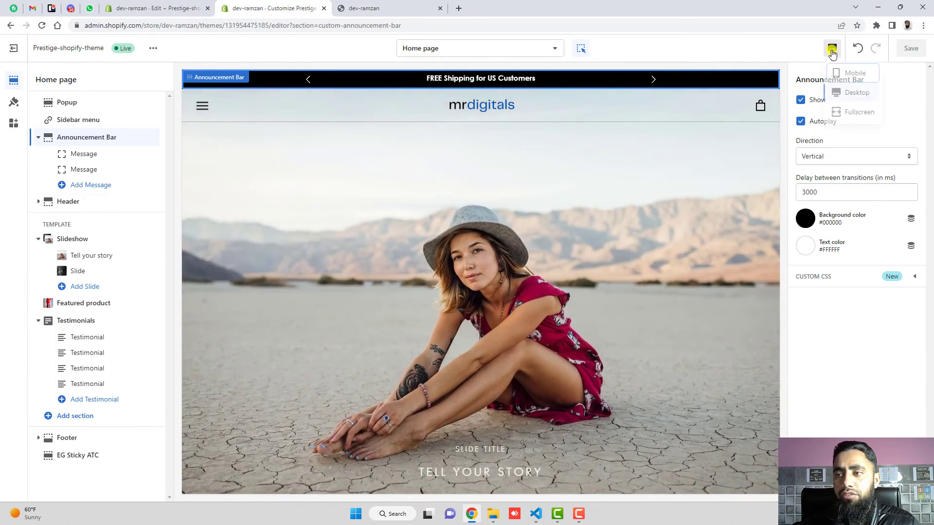
left_click(847, 95)
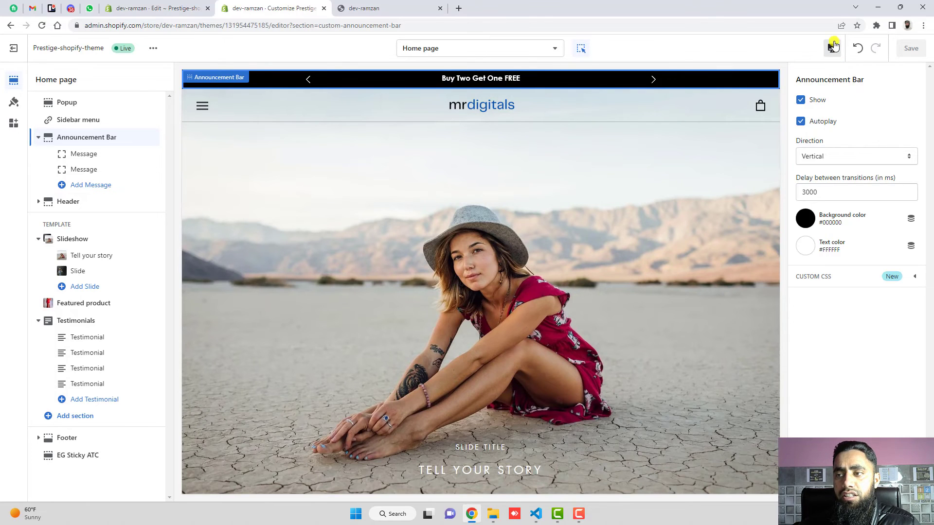
left_click(833, 46)
left_click(840, 73)
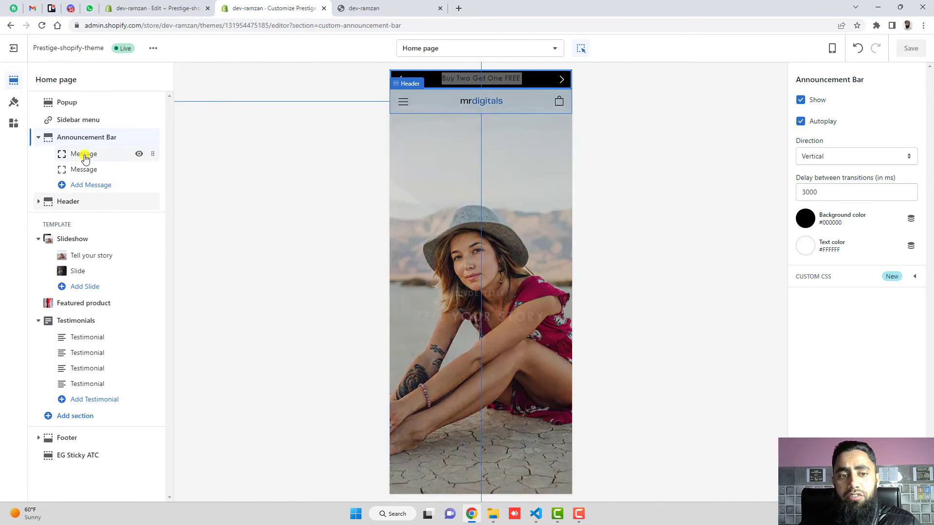
Link the 'Buy Two Get One FREE' message to Collections > All collections and save.
left_click(84, 154)
left_click(822, 192)
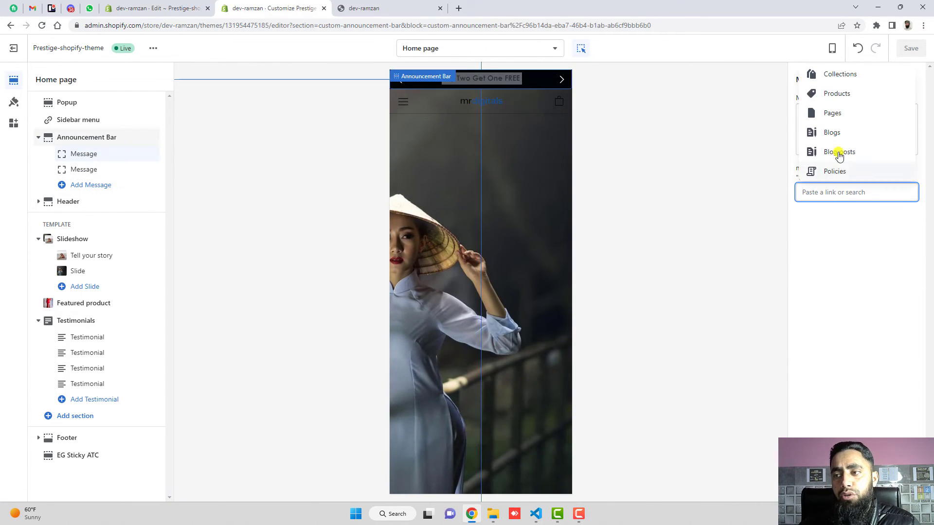
left_click(840, 74)
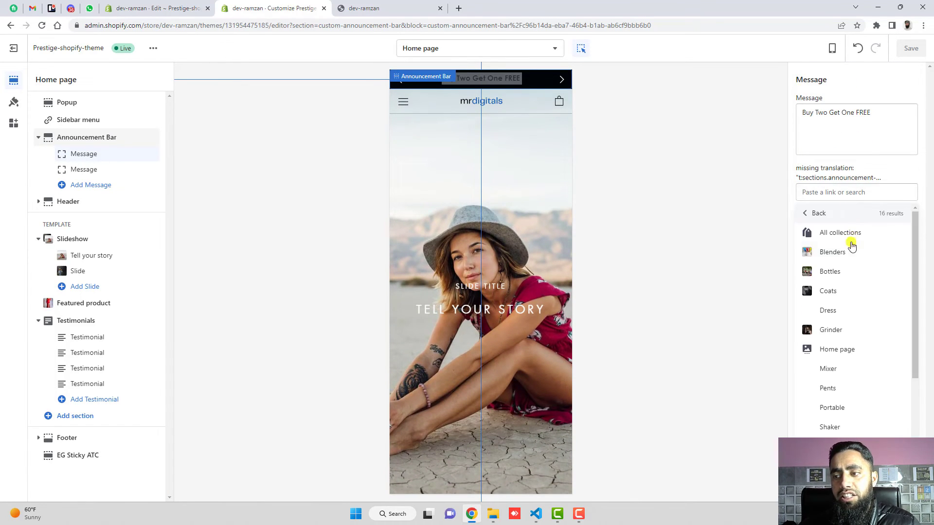
left_click(846, 233)
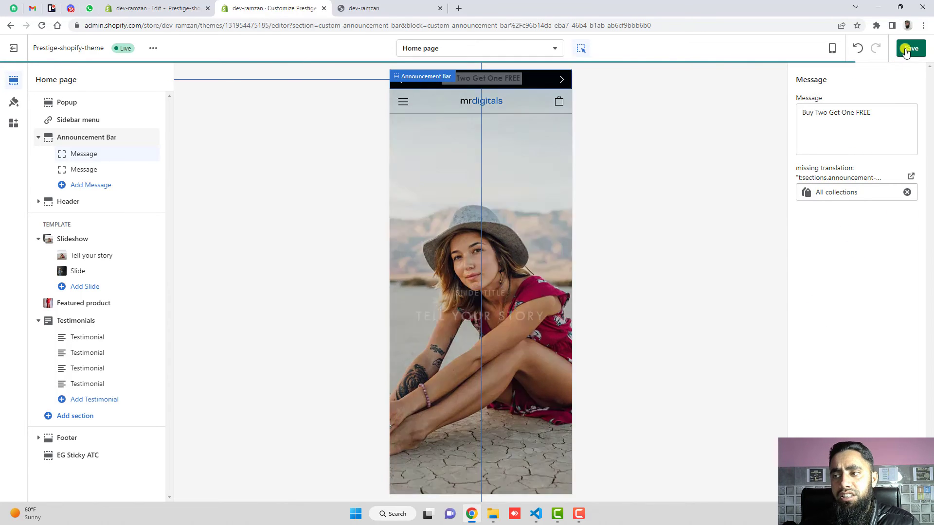
left_click(906, 50)
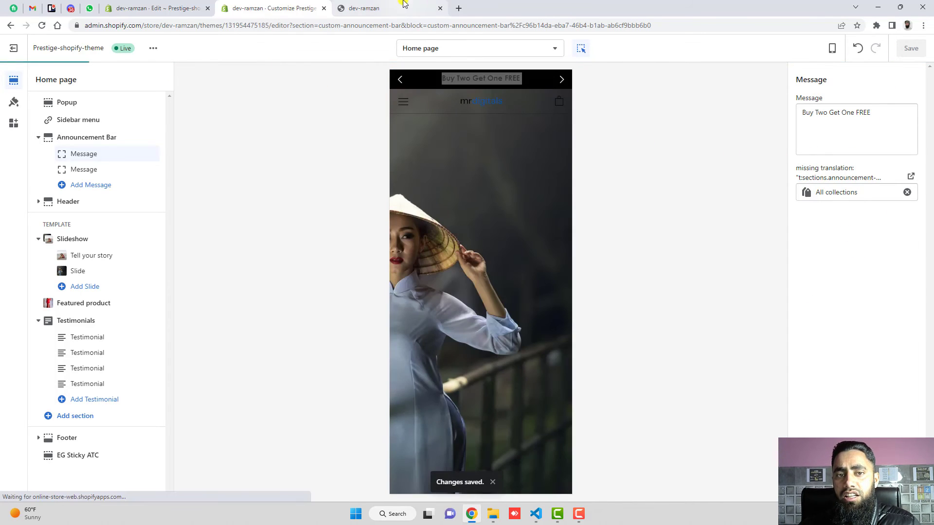
Reload the storefront and follow the message link to the All Collections page.
left_click(403, 4)
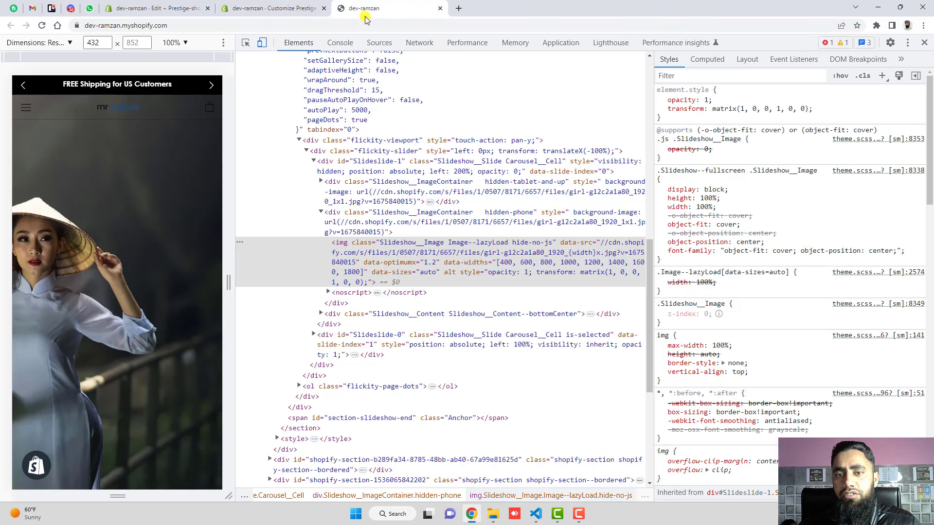
left_click(923, 39)
left_click(42, 25)
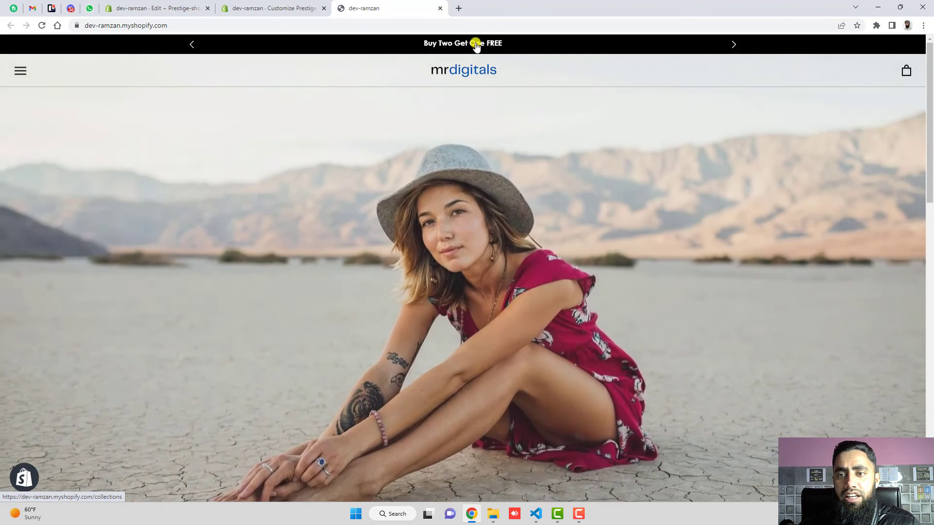
left_click(470, 44)
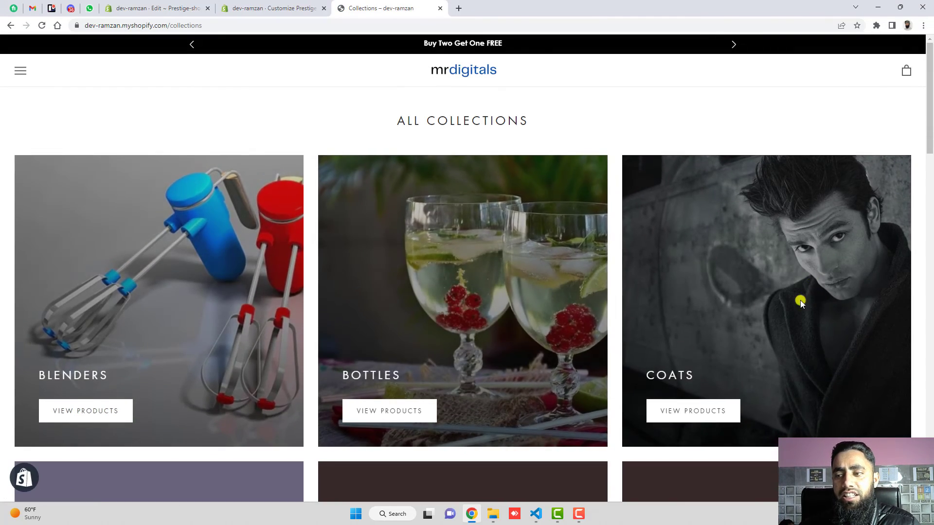
scroll(759, 301, "down", 8)
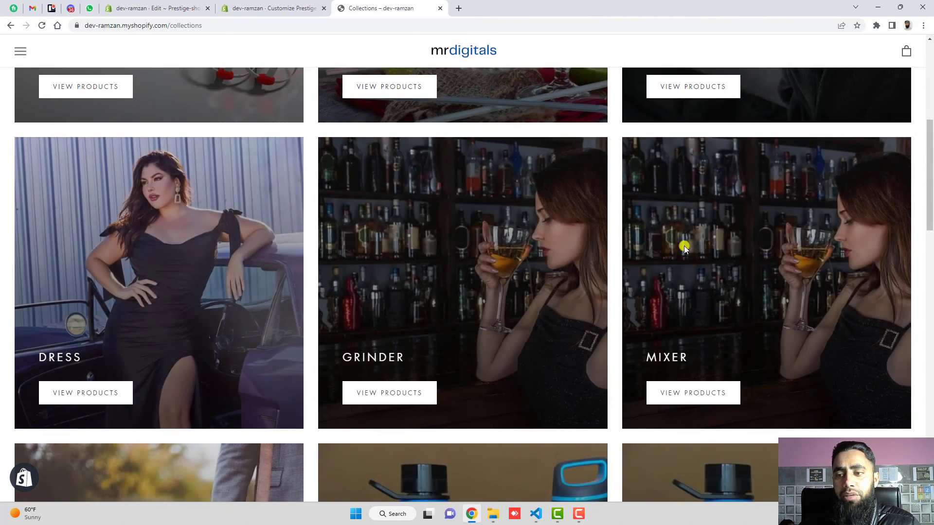
scroll(686, 246, "down", 5)
scroll(377, 253, "up", 13)
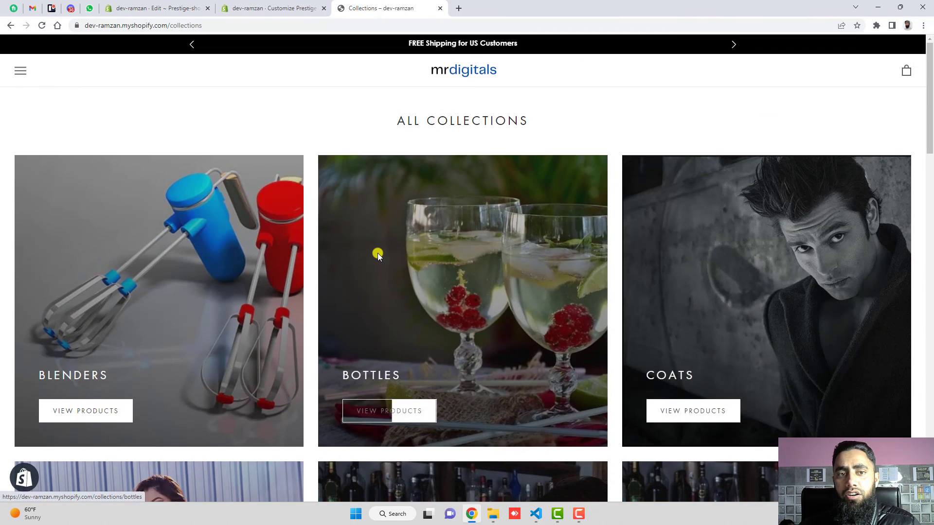